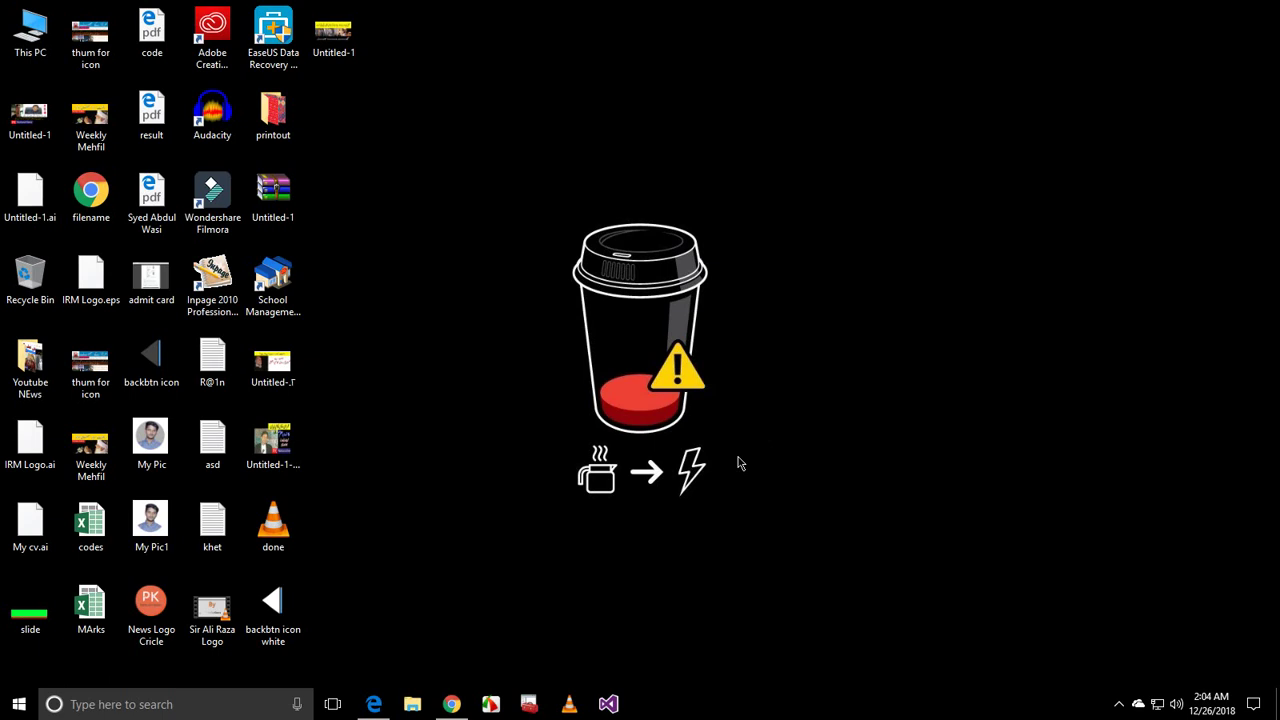
# Switch to Chrome and open the urdu.ca website that offers the Urdu phonetic keyboard.
pyautogui.click(452, 704)
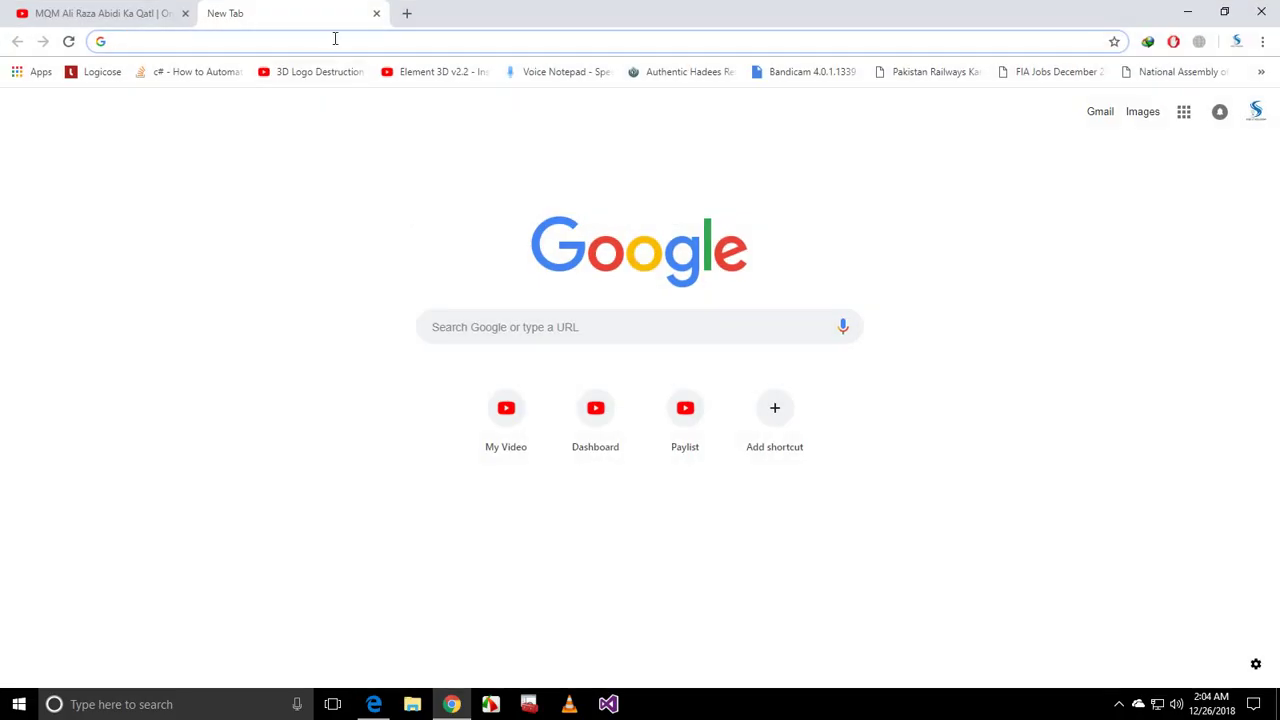
pyautogui.write('ur')
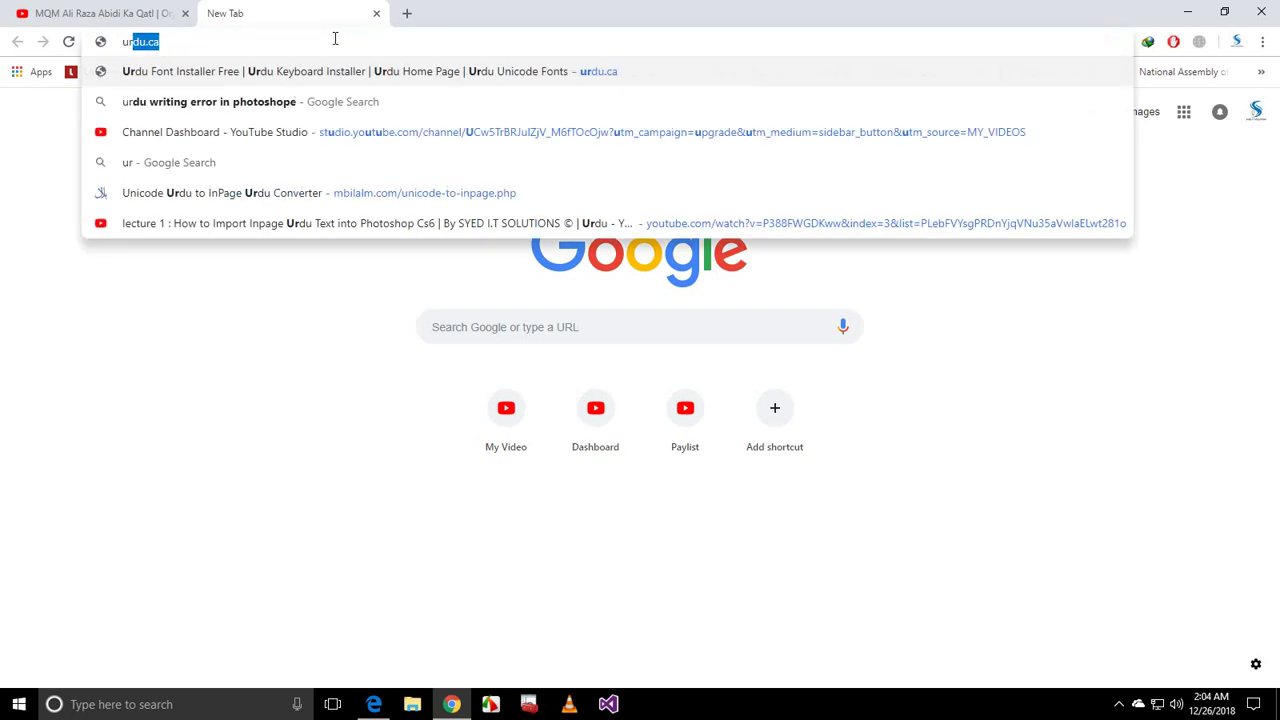
pyautogui.write('du.ca')
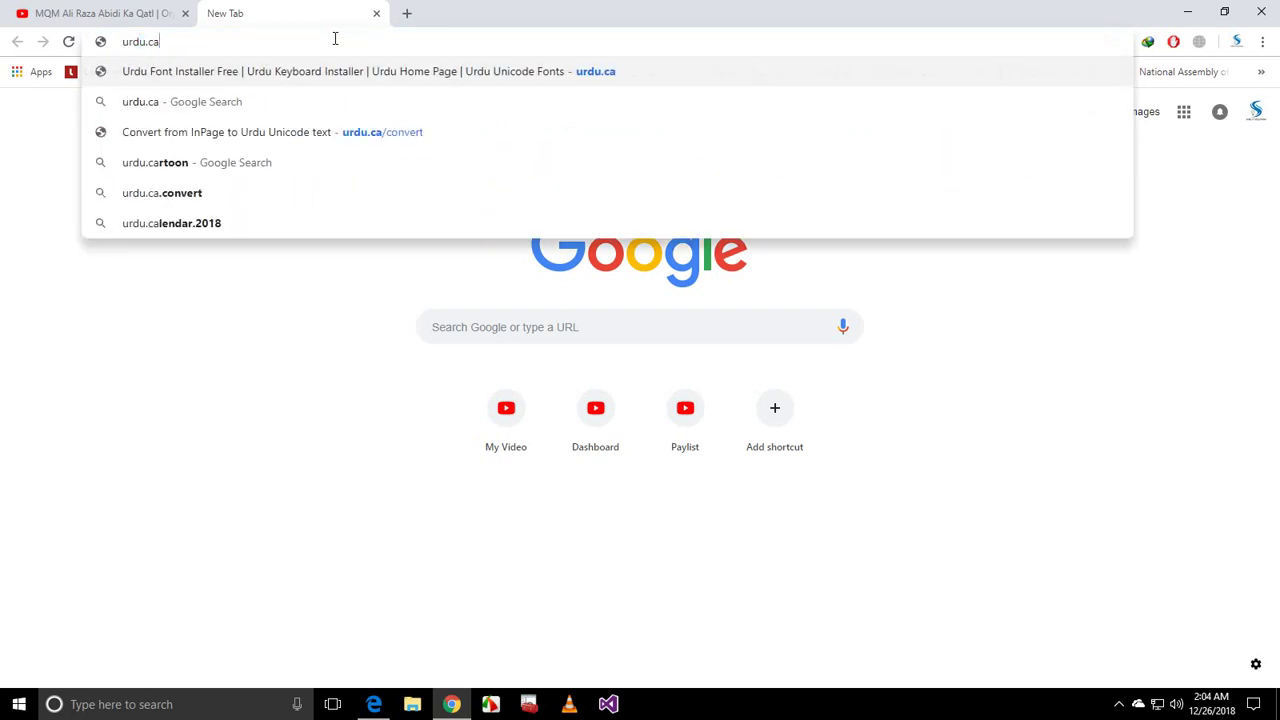
pyautogui.press('Return')
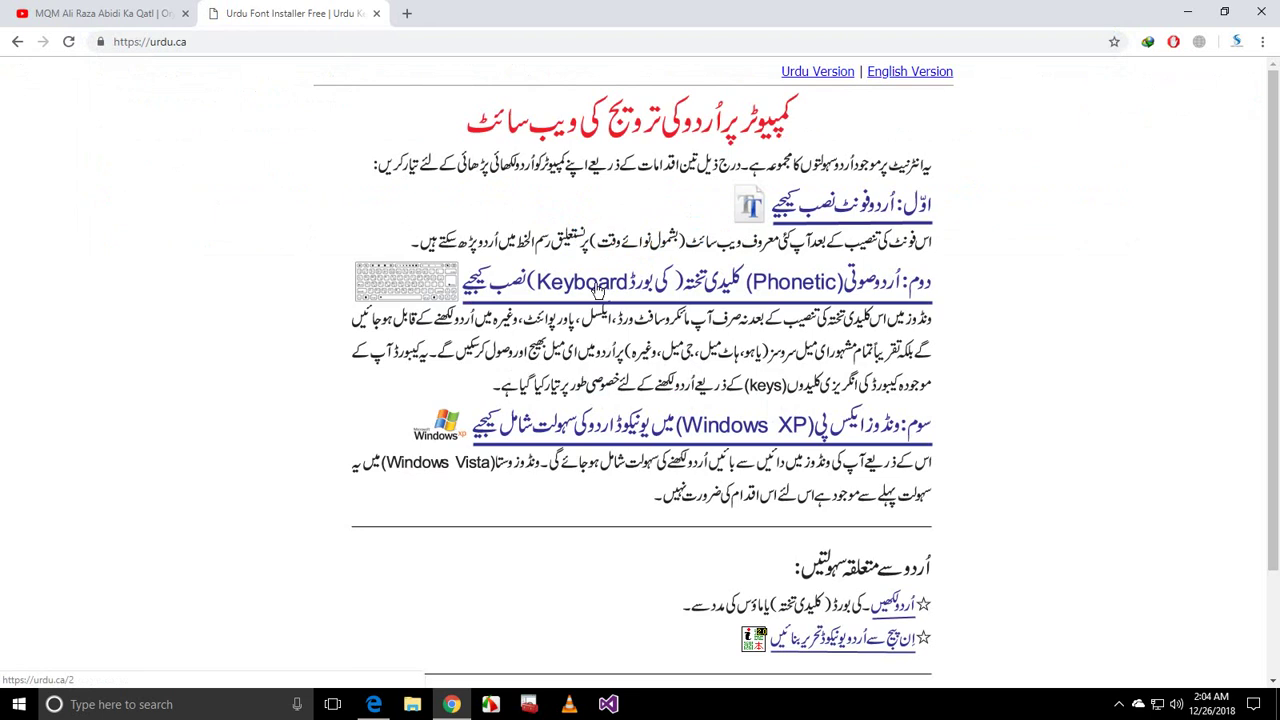
# Install the Urdu keyboard from Phonetic-Keyboard in Downloads > Programs, dismiss the installer dialogs, and check the available input languages.
pyautogui.click(413, 704)
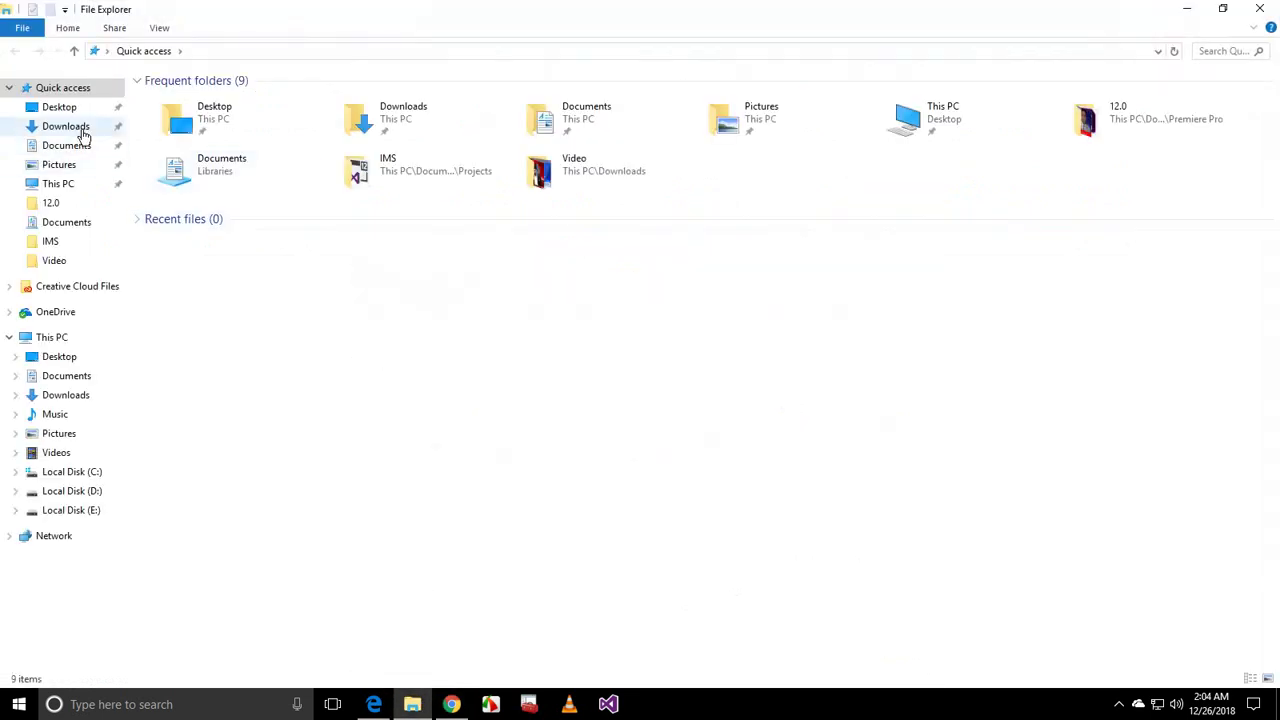
pyautogui.click(66, 127)
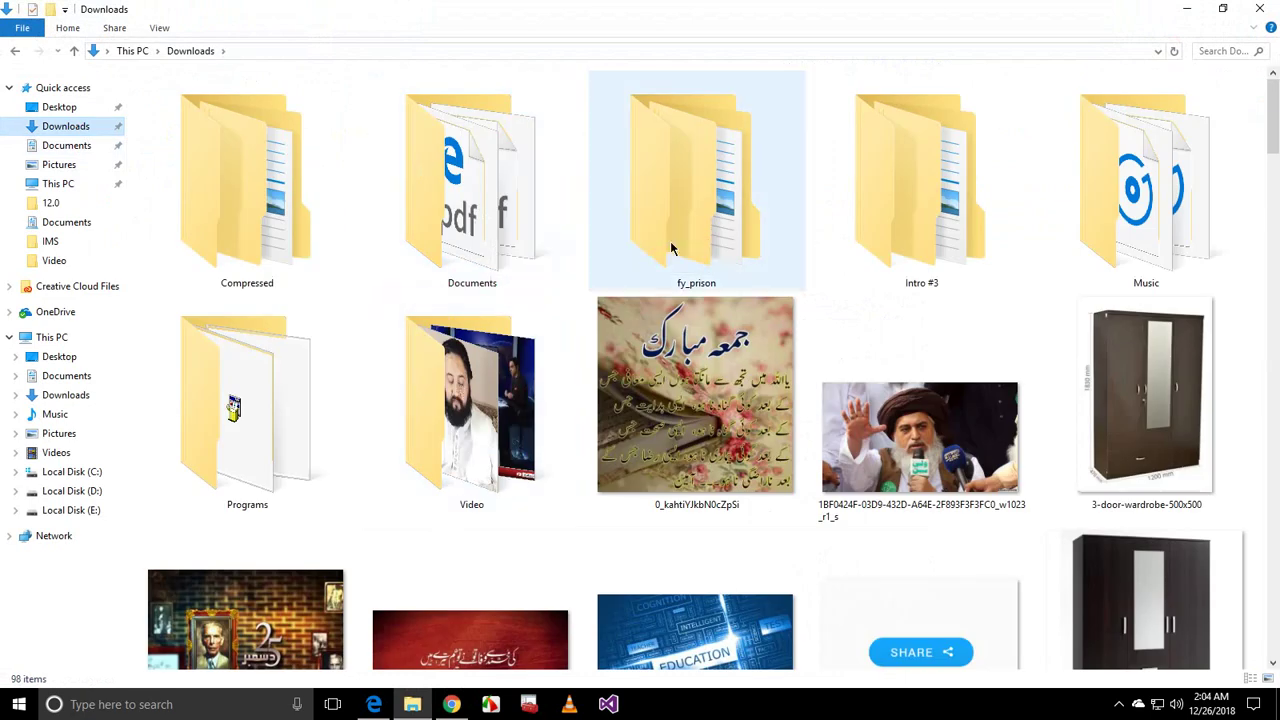
pyautogui.doubleClick(315, 402)
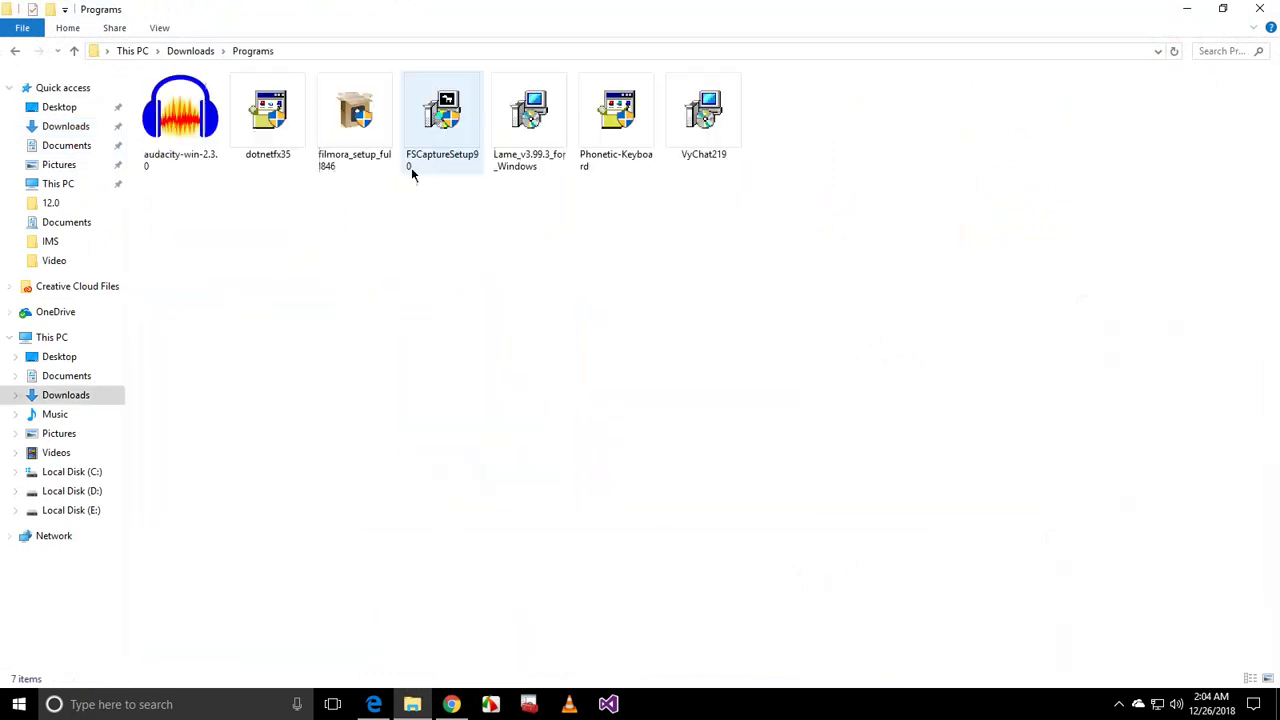
pyautogui.doubleClick(612, 150)
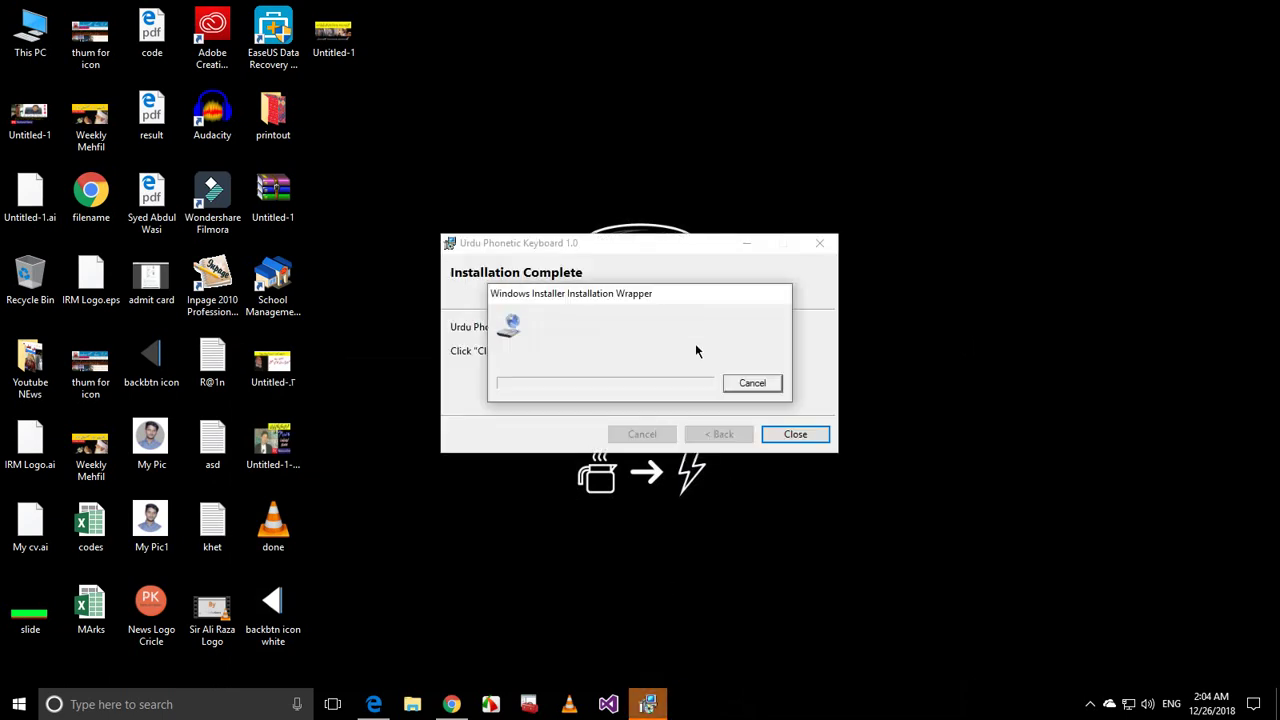
pyautogui.click(794, 434)
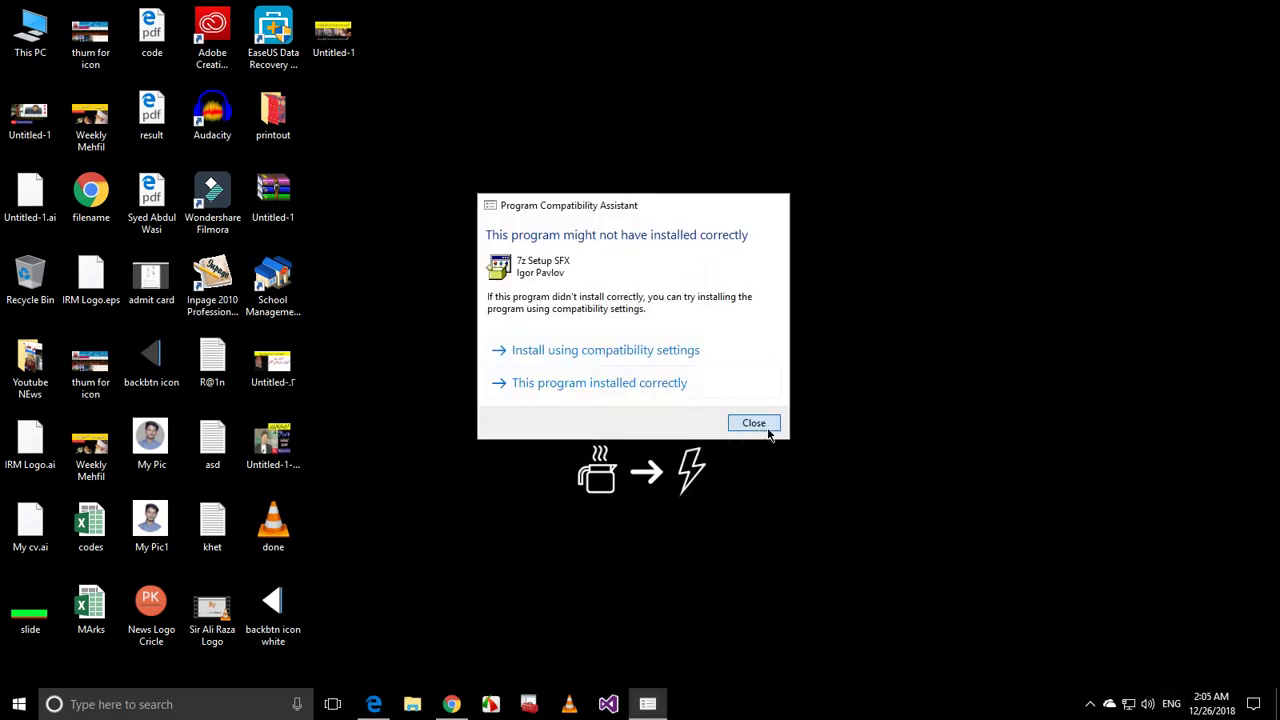
pyautogui.click(768, 425)
pyautogui.click(1171, 704)
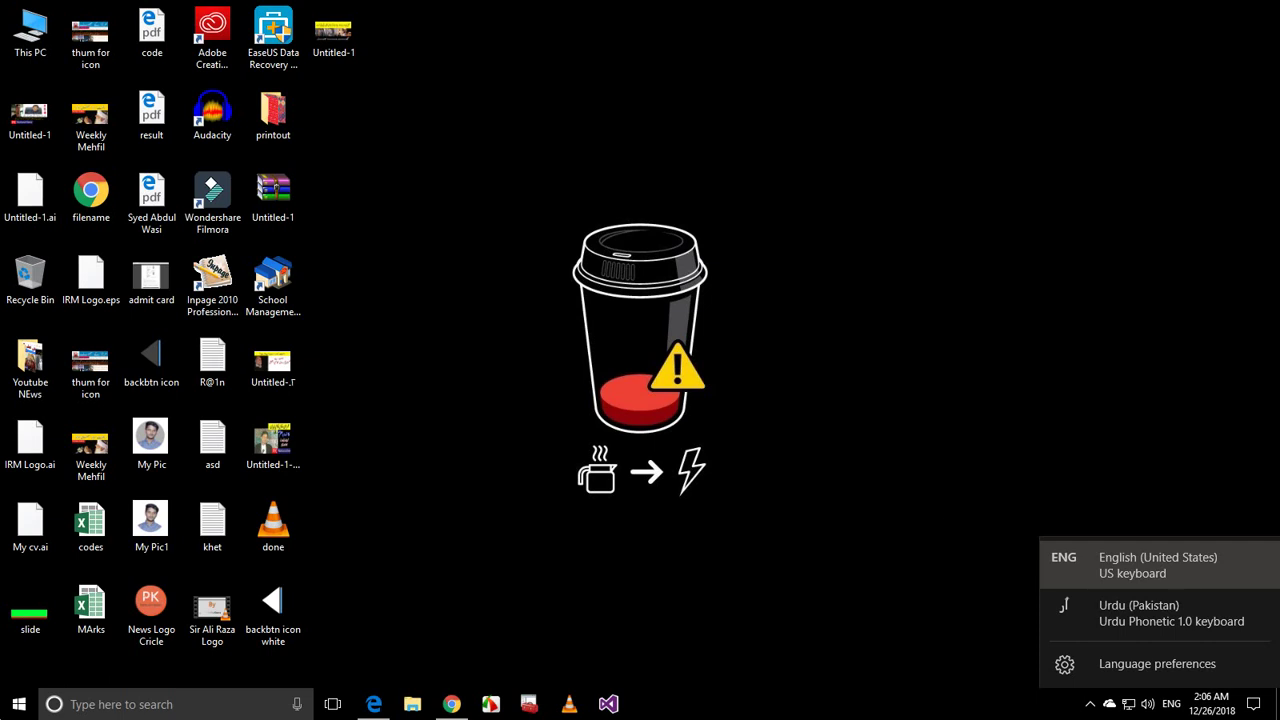
# Launch Adobe Photoshop CS6 (64 Bit) from the Adobe Master Collection CS6 group.
pyautogui.click(7, 710)
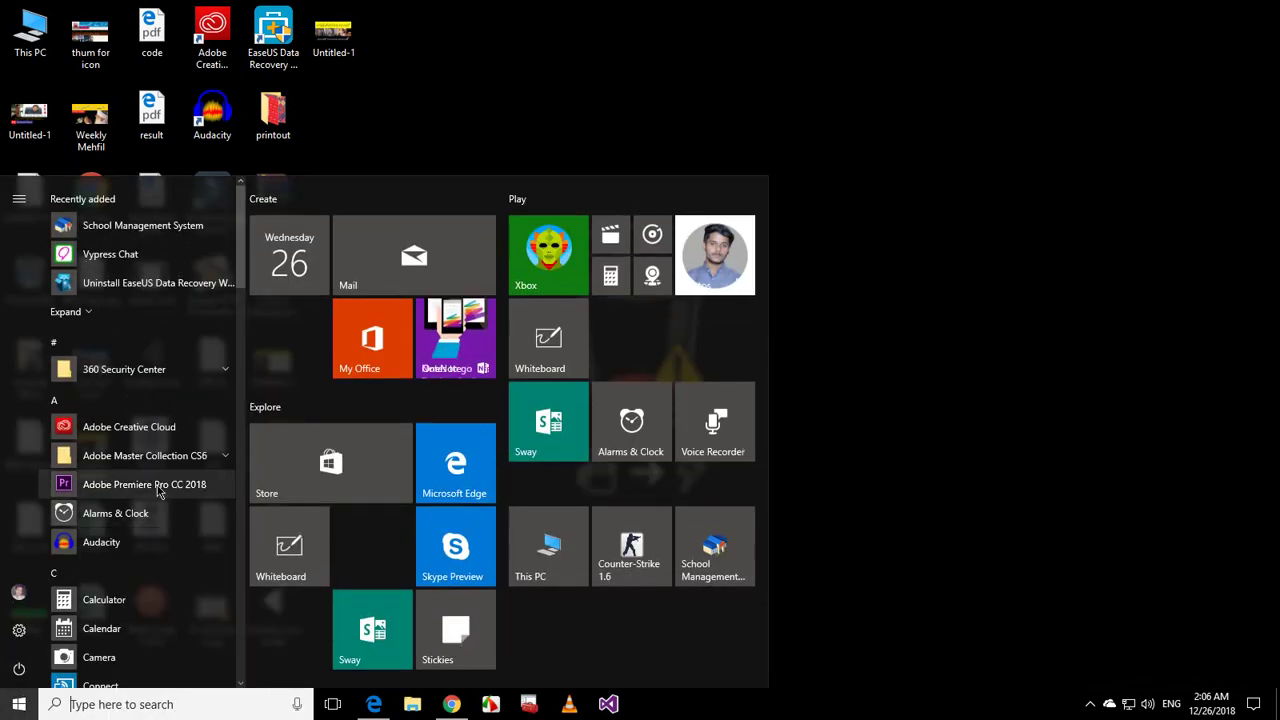
pyautogui.click(173, 460)
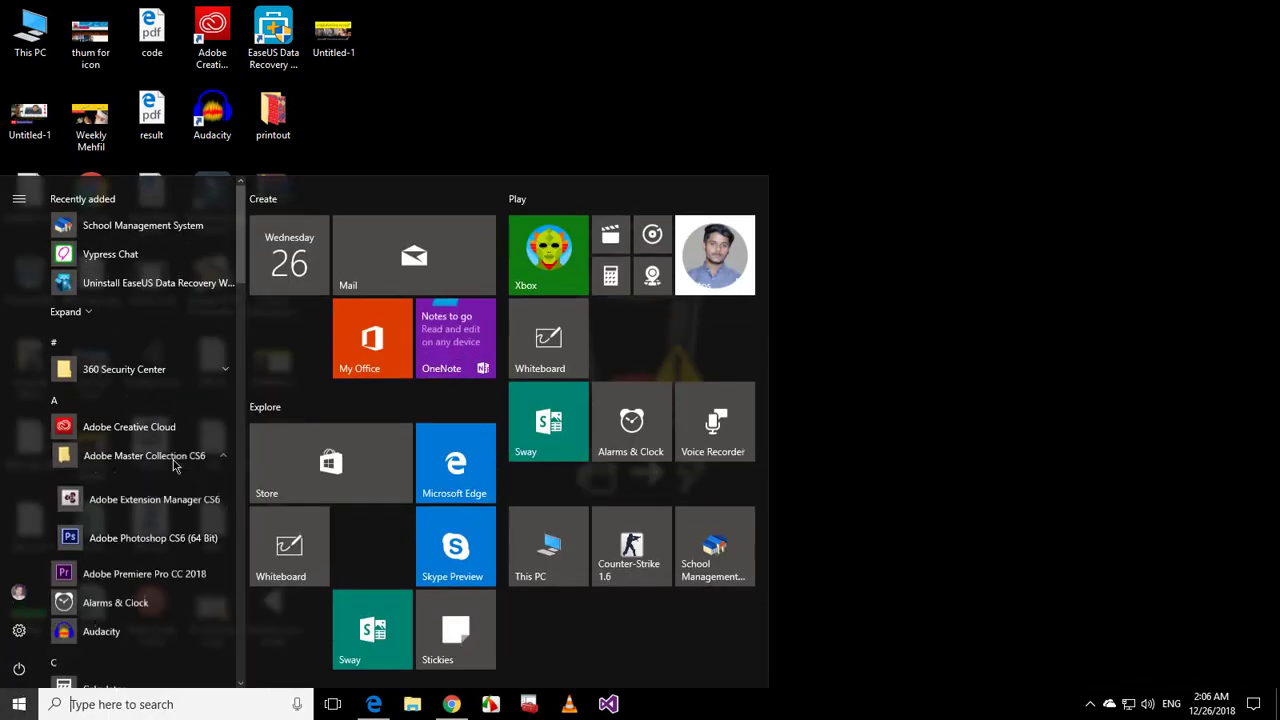
pyautogui.click(146, 573)
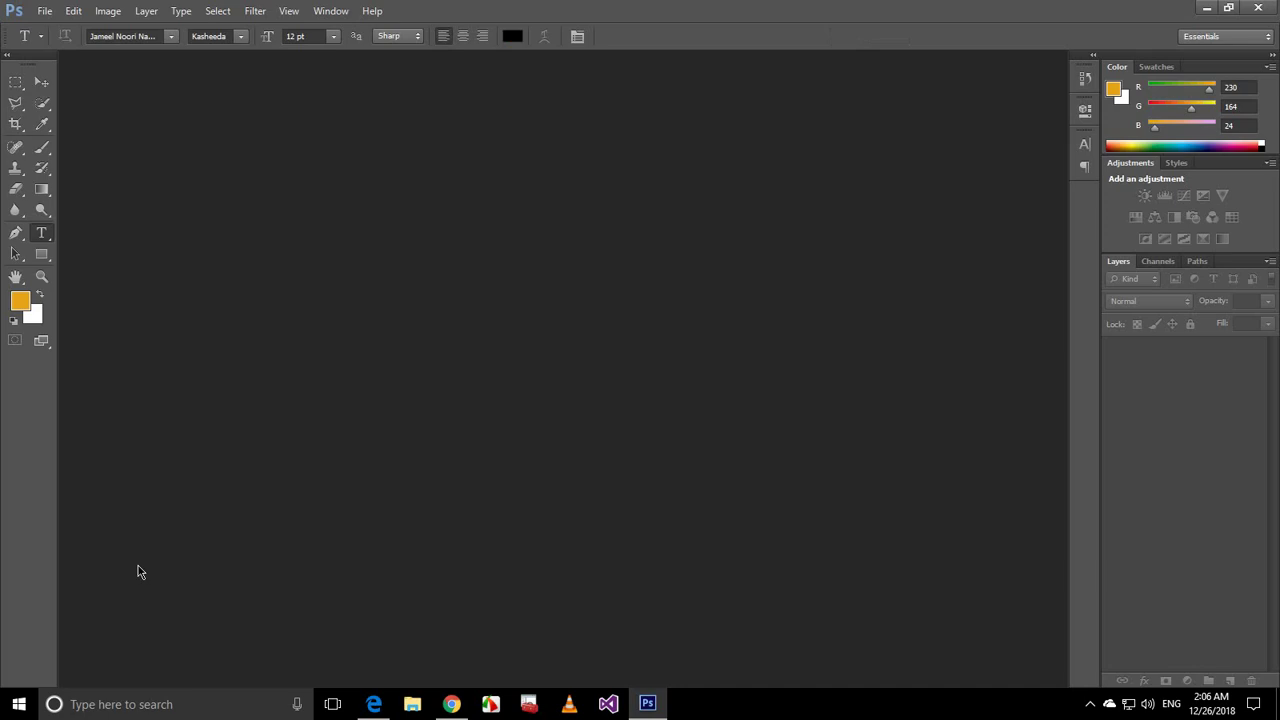
# Create a new 1920 × 1080 pixel document at 500 pixels/inch, RGB Color, with a white background.
pyautogui.click(45, 11)
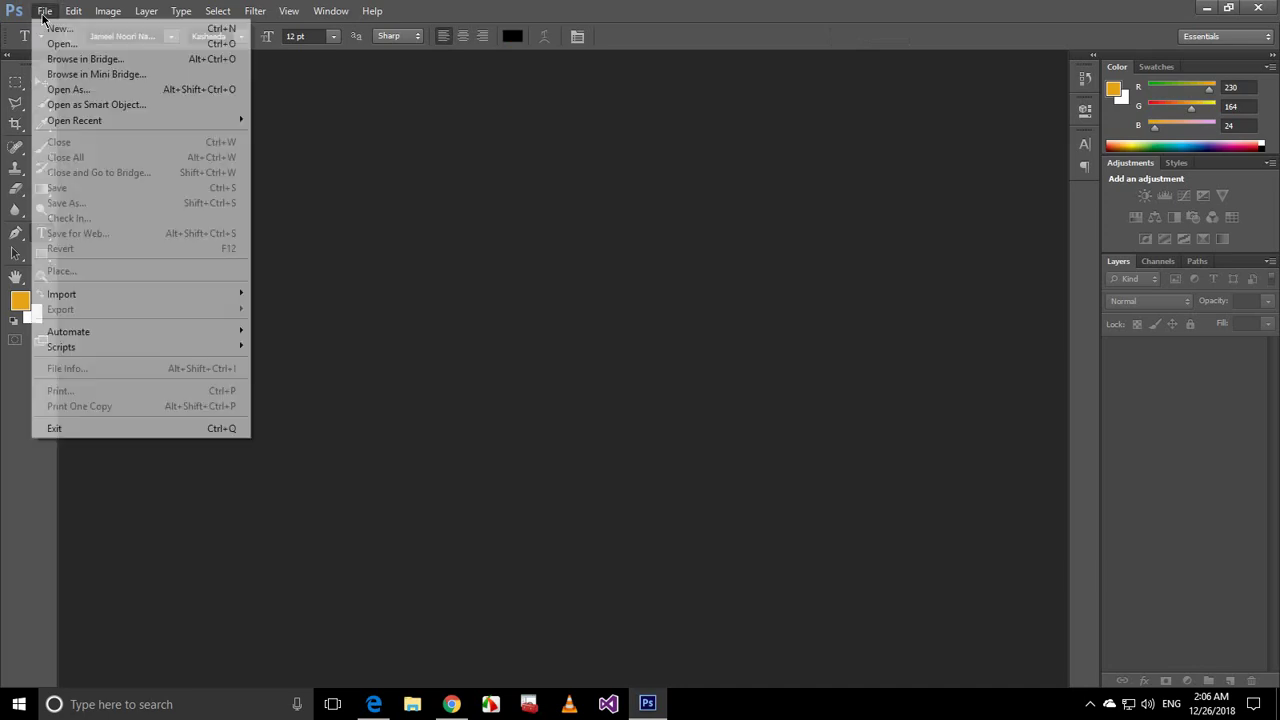
pyautogui.click(66, 28)
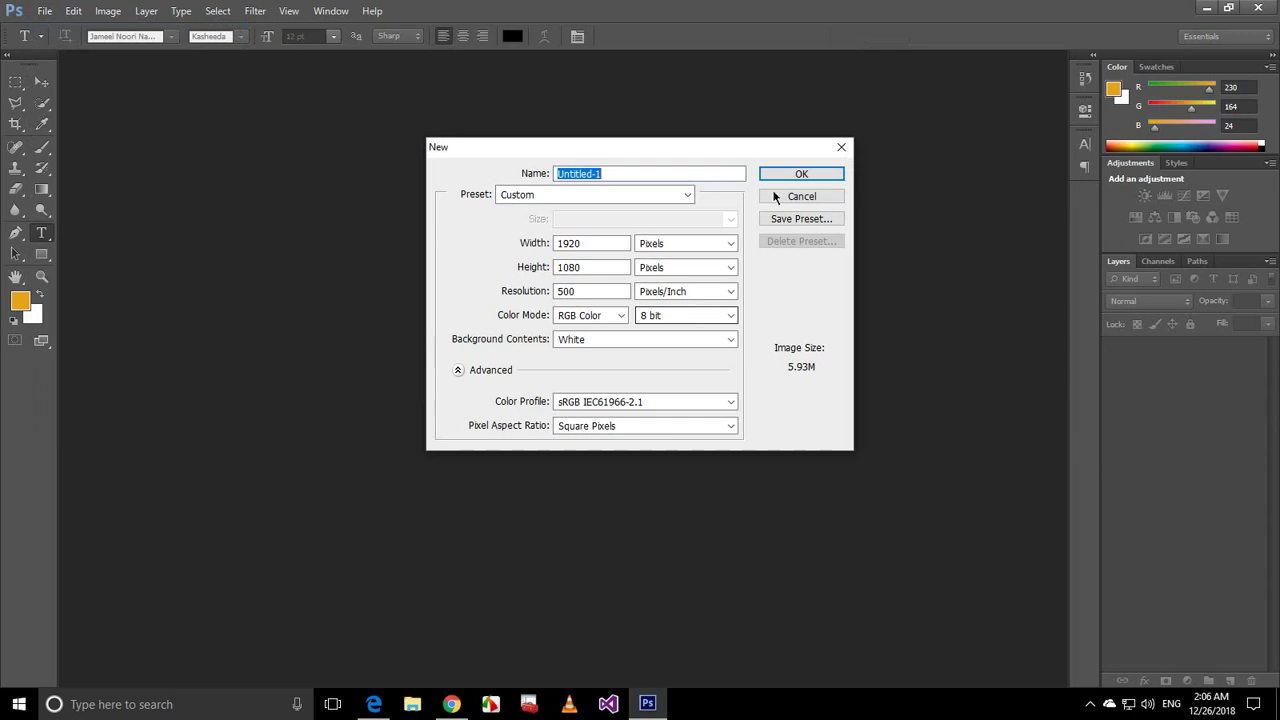
pyautogui.press('Return')
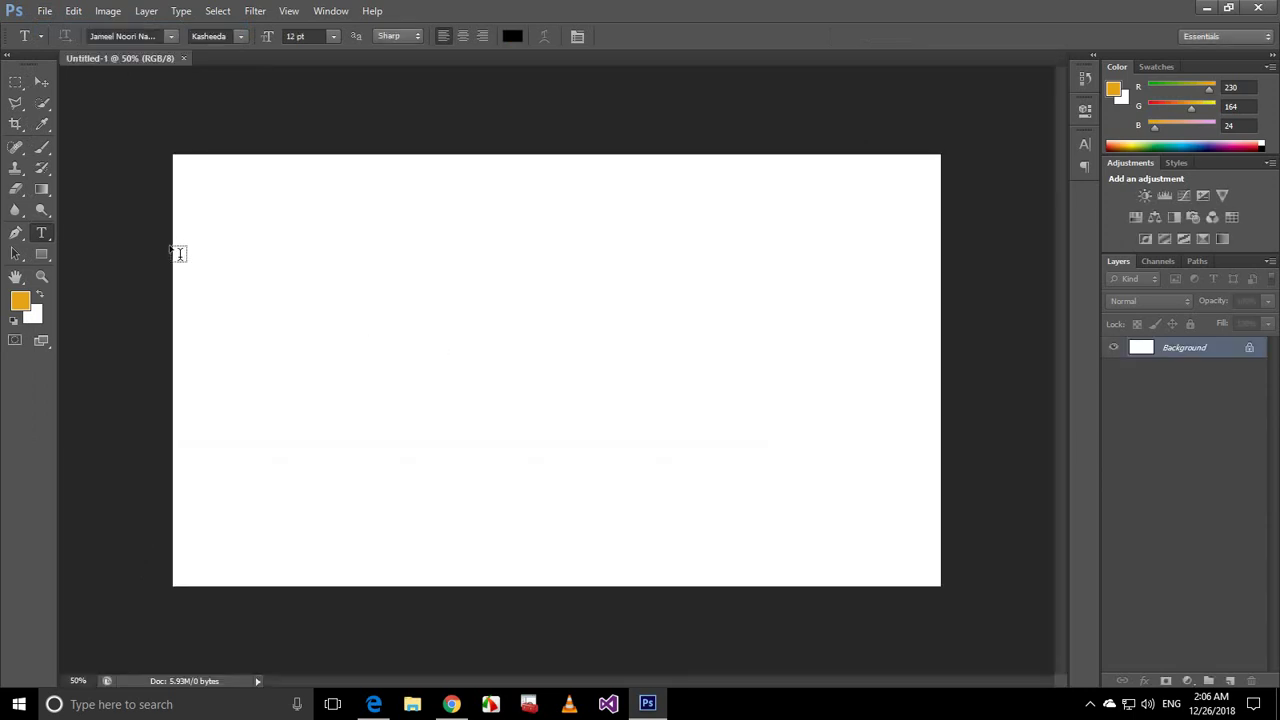
# Start a text layer near the canvas's upper-left area, switch the input language to Urdu Phonetic 1.0, and enter "اسسس".
pyautogui.click(293, 254)
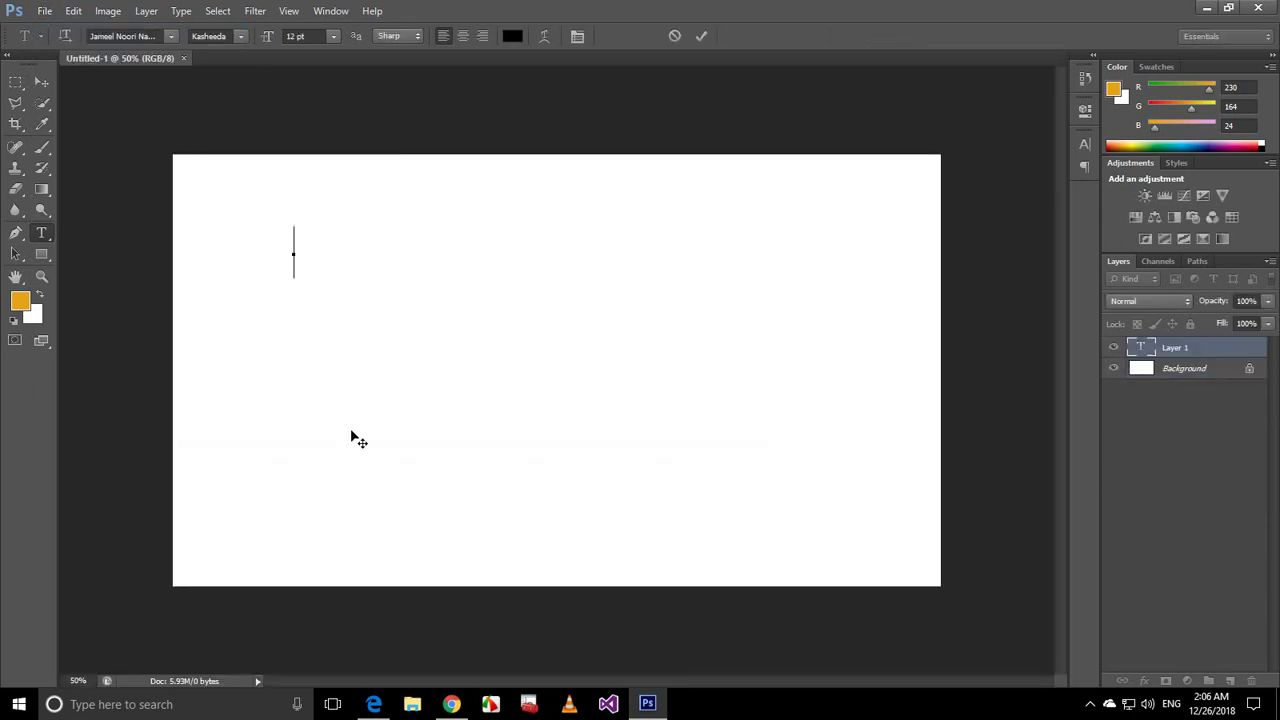
pyautogui.write('a')
pyautogui.press('BackSpace')
pyautogui.click(1170, 704)
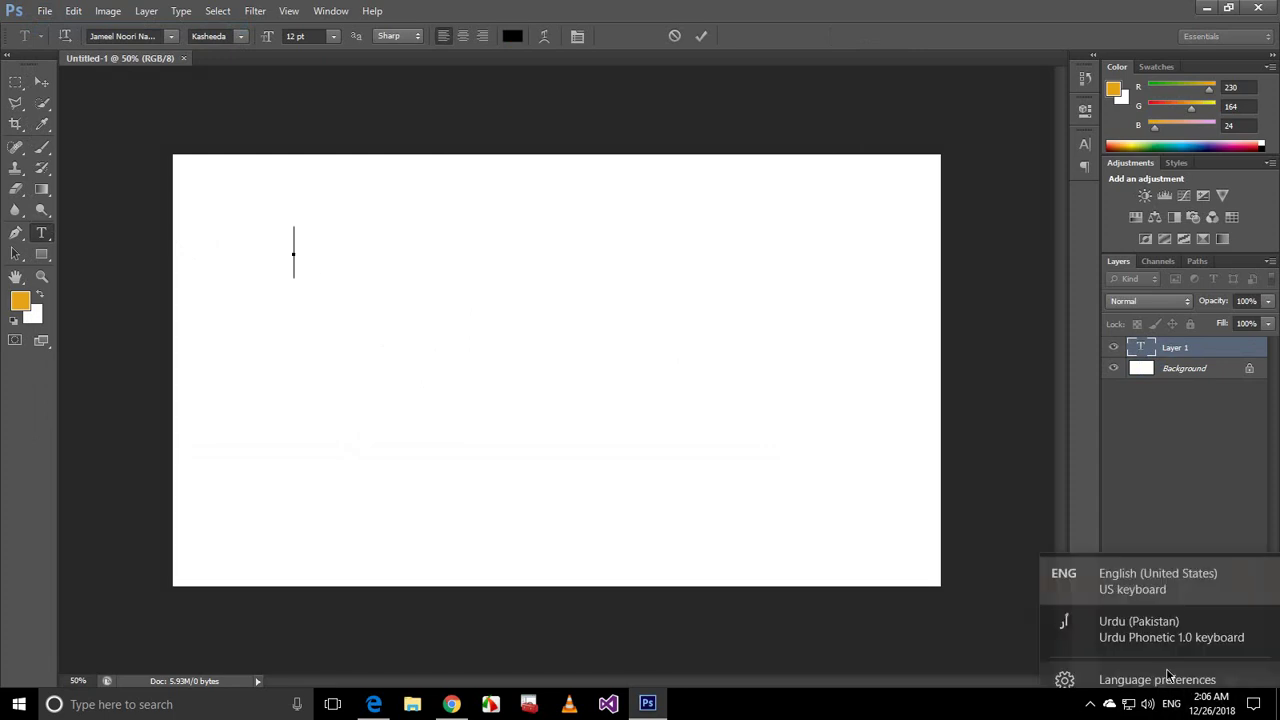
pyautogui.click(1170, 627)
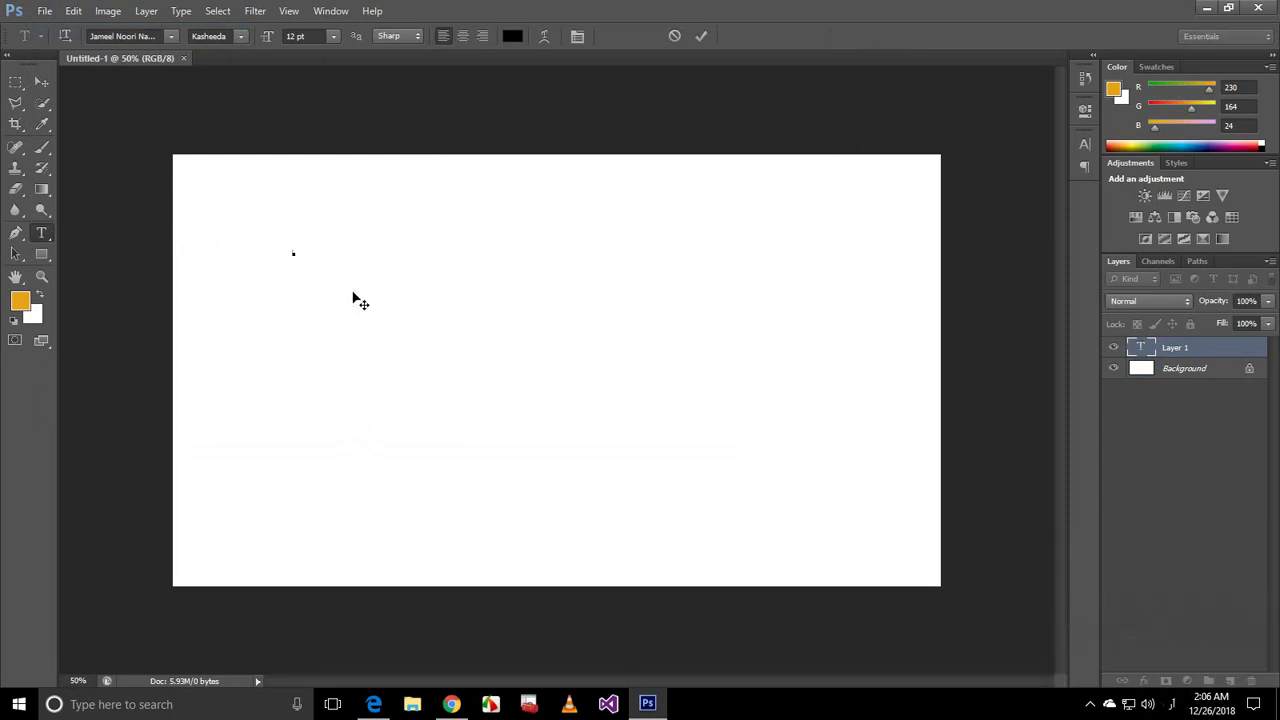
pyautogui.write('اسسس')
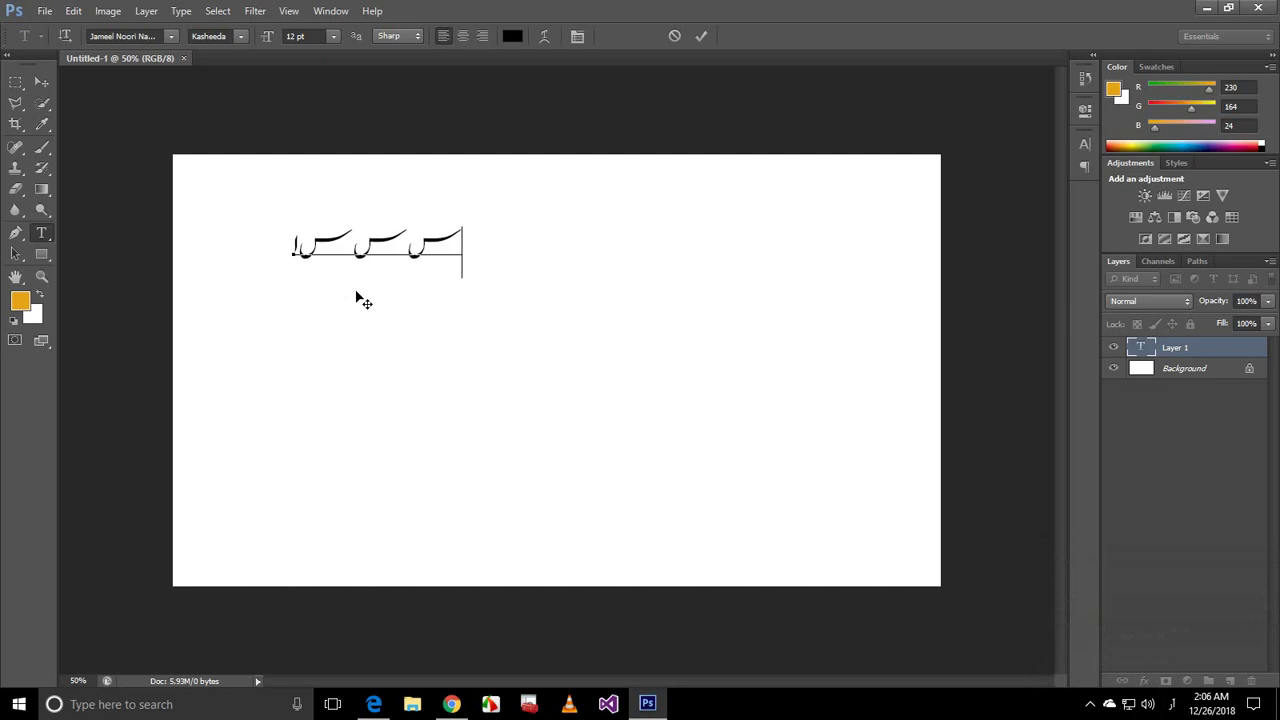
pyautogui.hotkey('ctrl', 'Return')
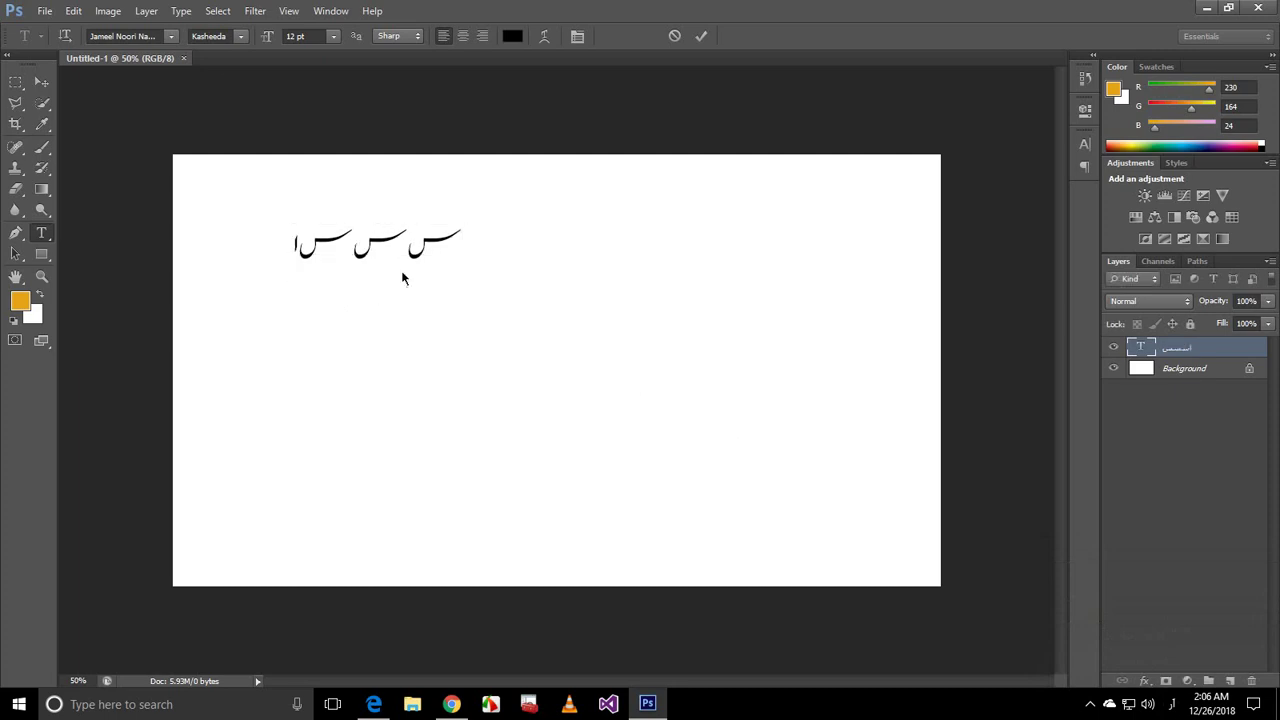
pyautogui.hotkey('ctrl', 's')
pyautogui.click(645, 392)
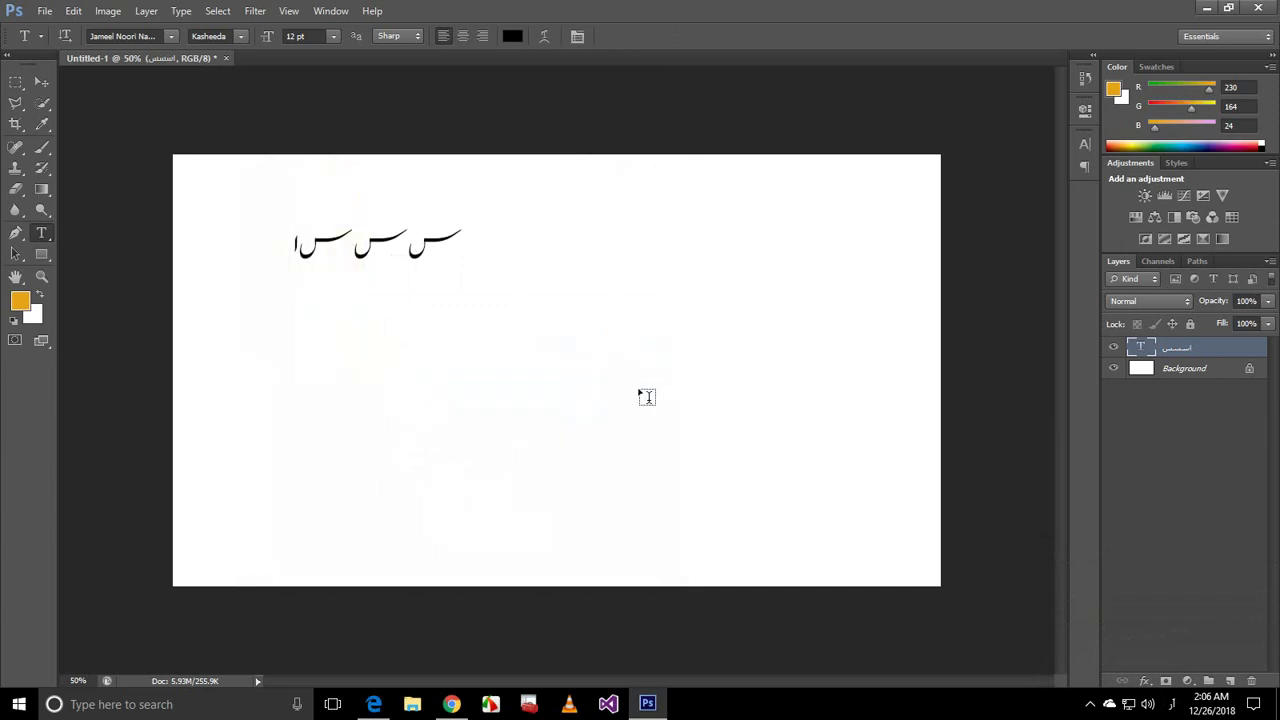
# Replace the text layer's content with the Urdu test letters "اسلکگاززچزاسد".
pyautogui.click(424, 242)
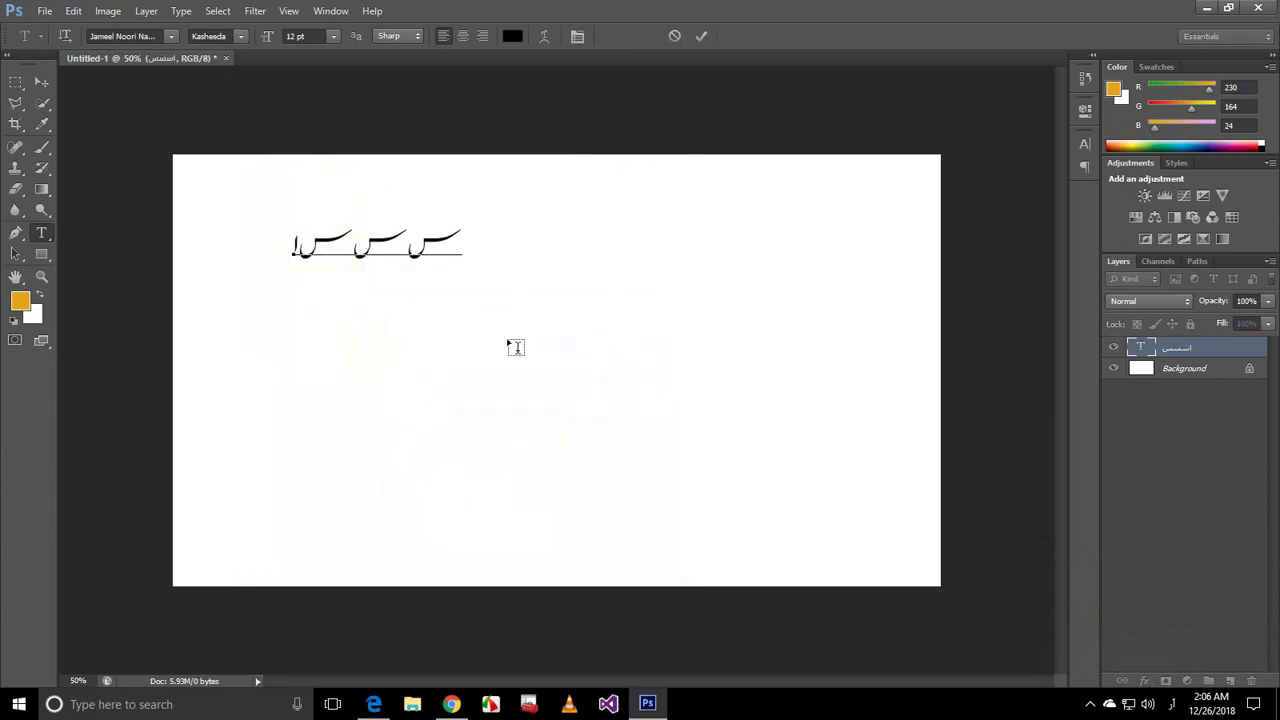
pyautogui.write('ص')
pyautogui.hotkey('ctrl', 'a')
pyautogui.press('Left')
pyautogui.press('BackSpace')
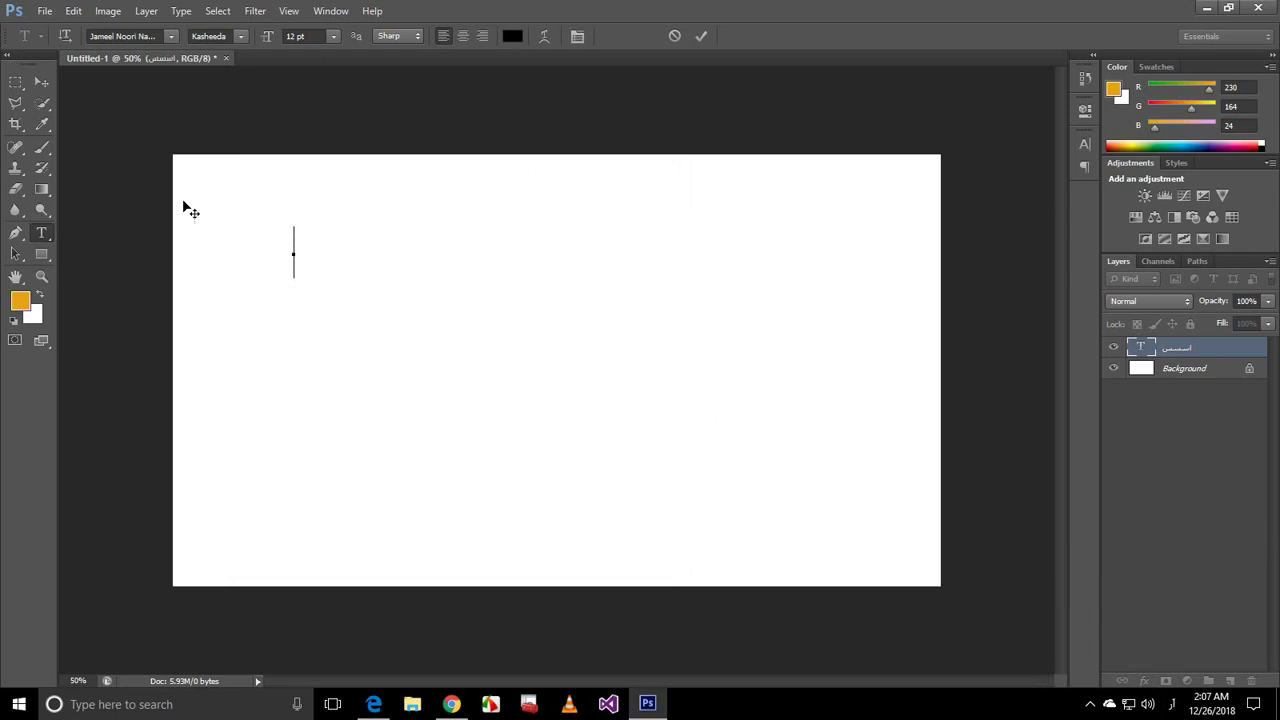
pyautogui.write('اس')
pyautogui.write('لکگا')
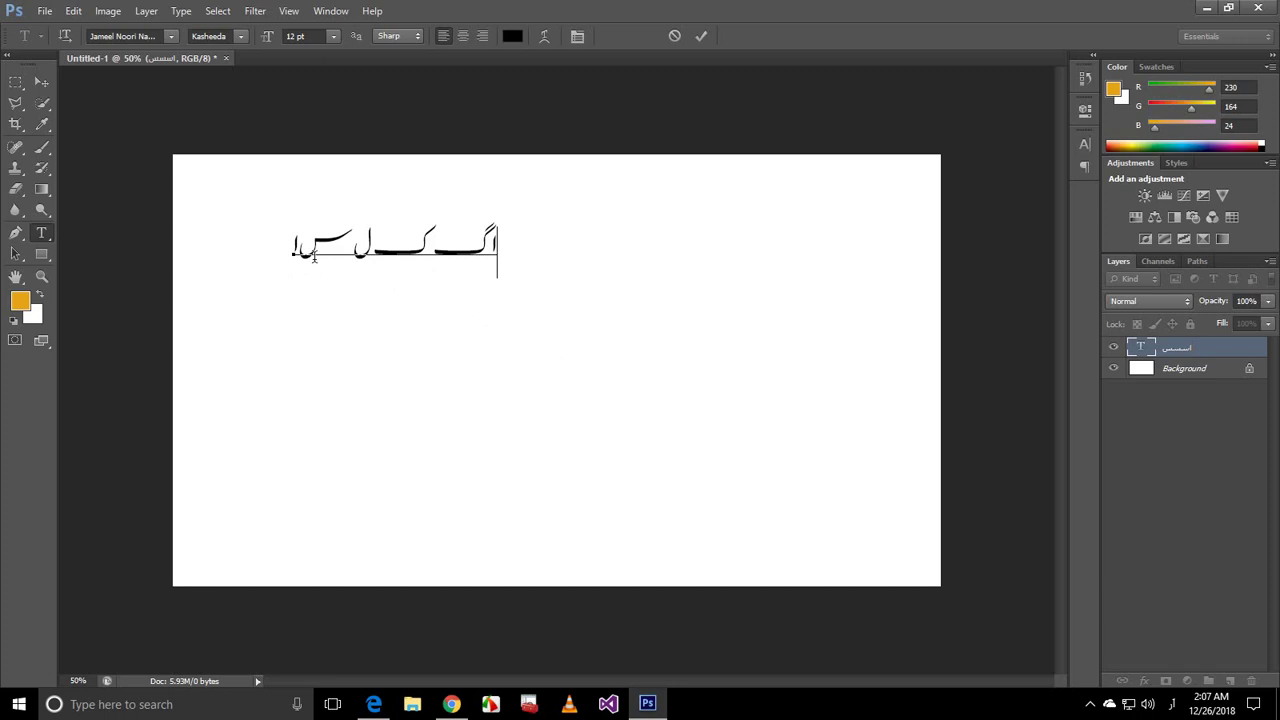
pyautogui.write('ززچزاسسد')
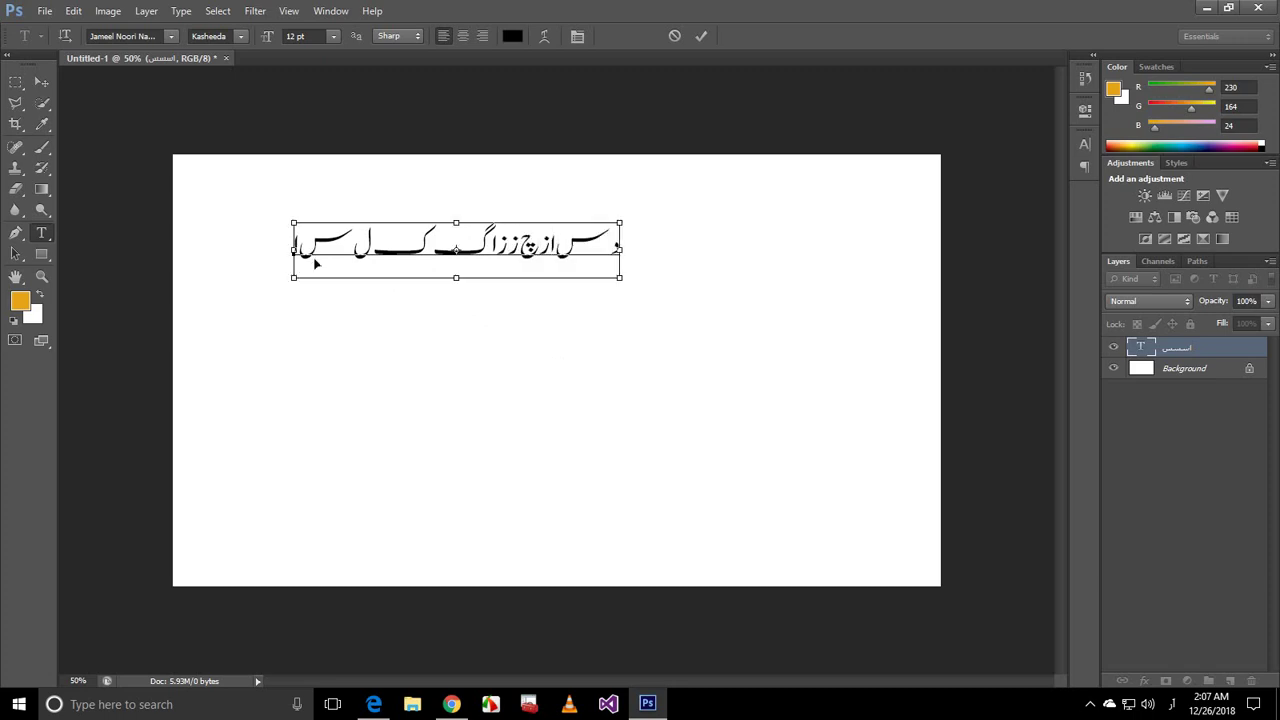
# Replace the whole text with "اسلا" and commit the edit with the Move tool.
pyautogui.hotkey('ctrl', 'a')
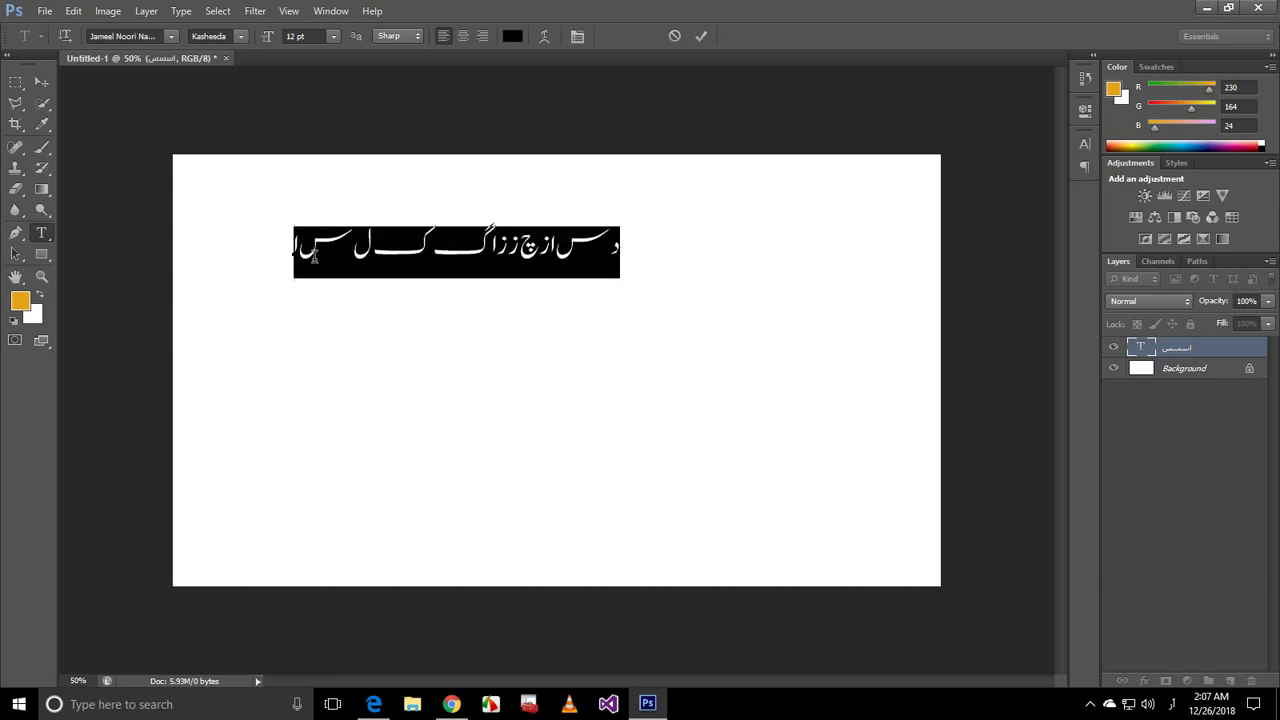
pyautogui.press('BackSpace')
pyautogui.write('اس')
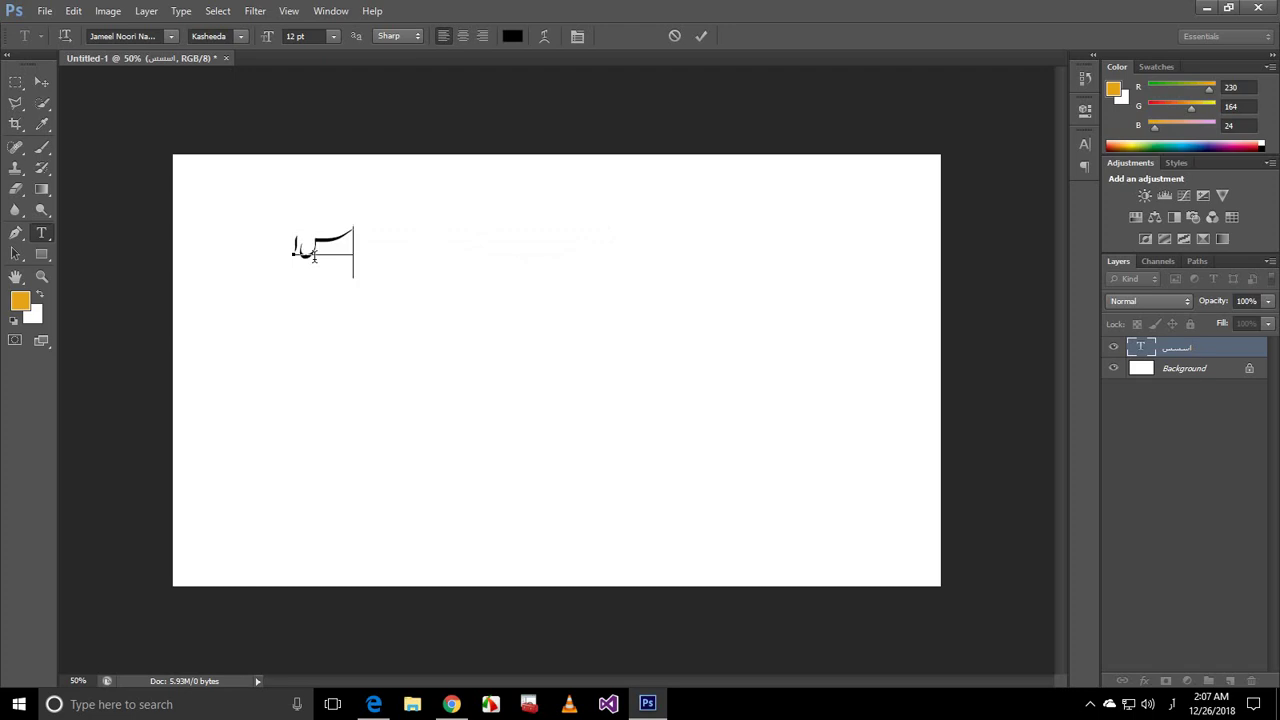
pyautogui.write('لا')
pyautogui.hotkey('ctrl', 'a')
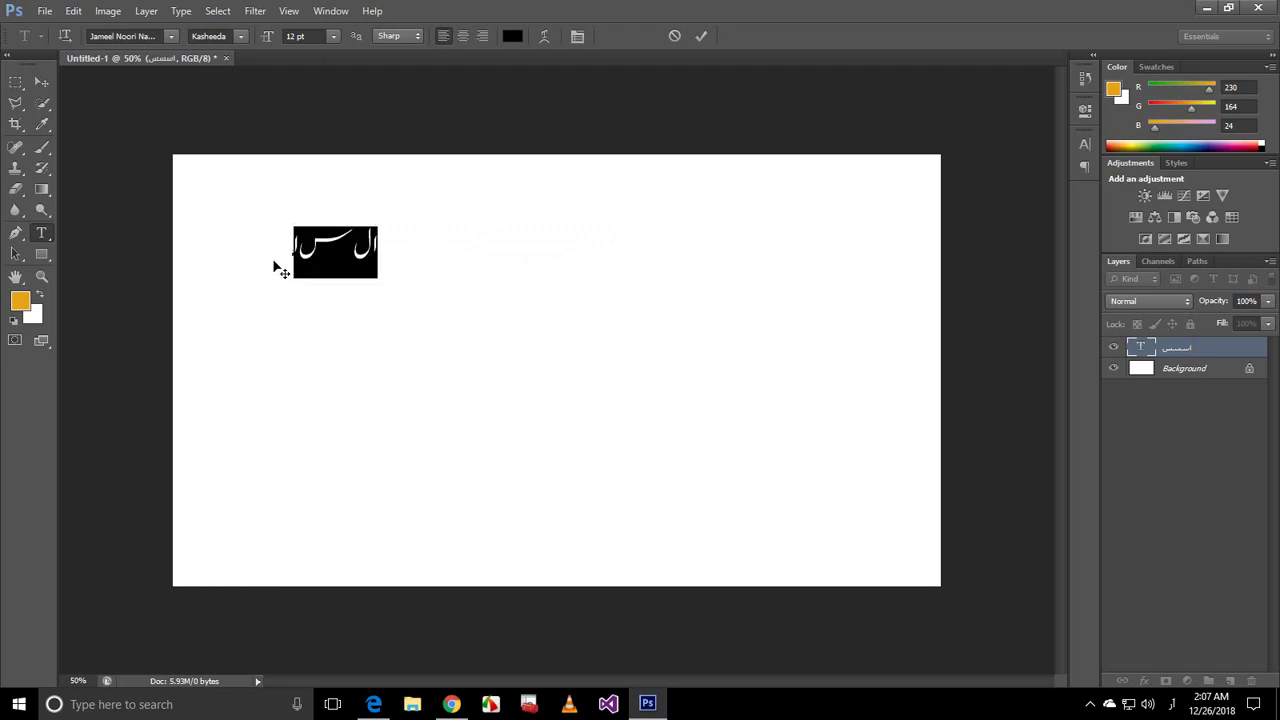
pyautogui.click(42, 83)
# Set the text engine option in the Type preferences to Middle Eastern.
pyautogui.click(43, 10)
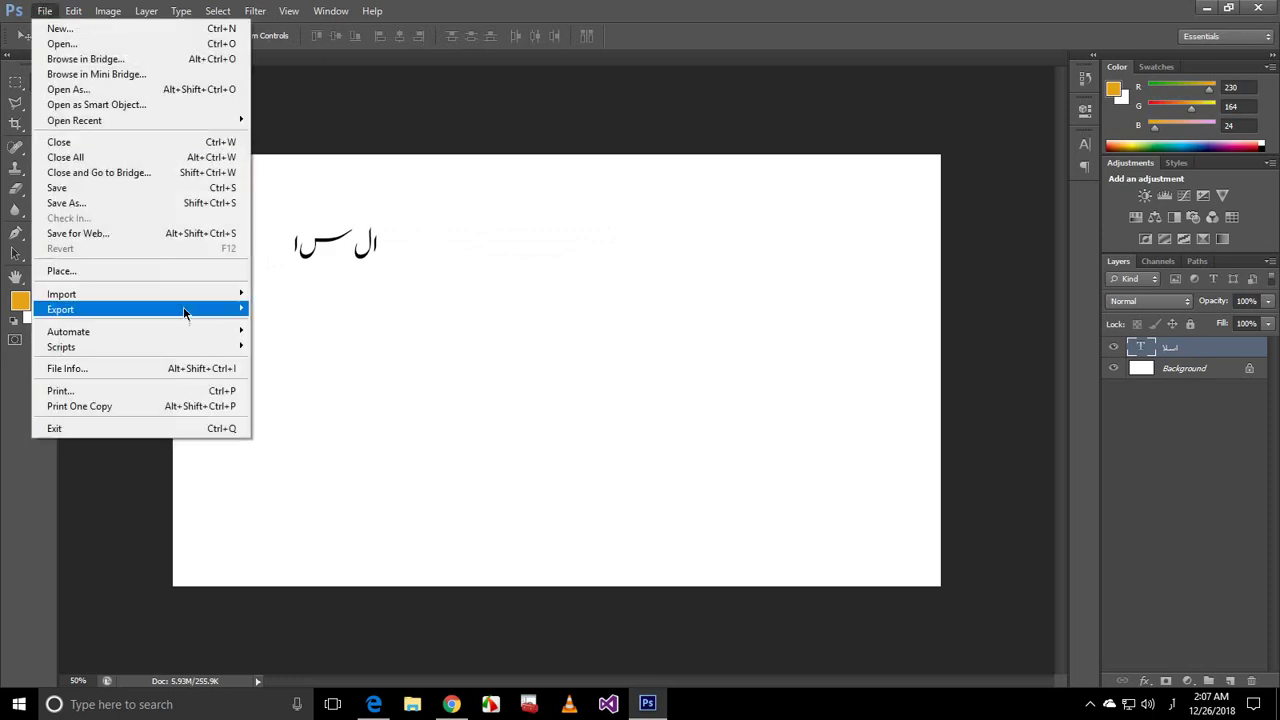
pyautogui.moveTo(73, 10)
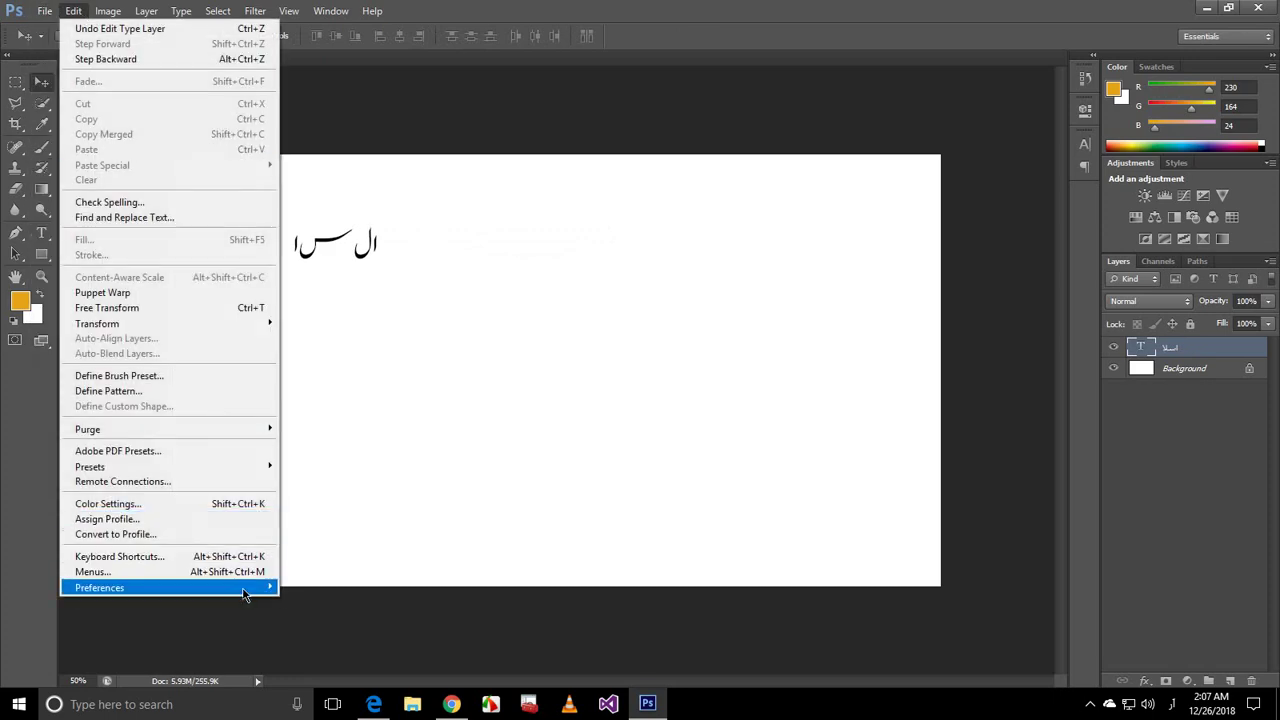
pyautogui.moveTo(245, 590)
pyautogui.click(327, 565)
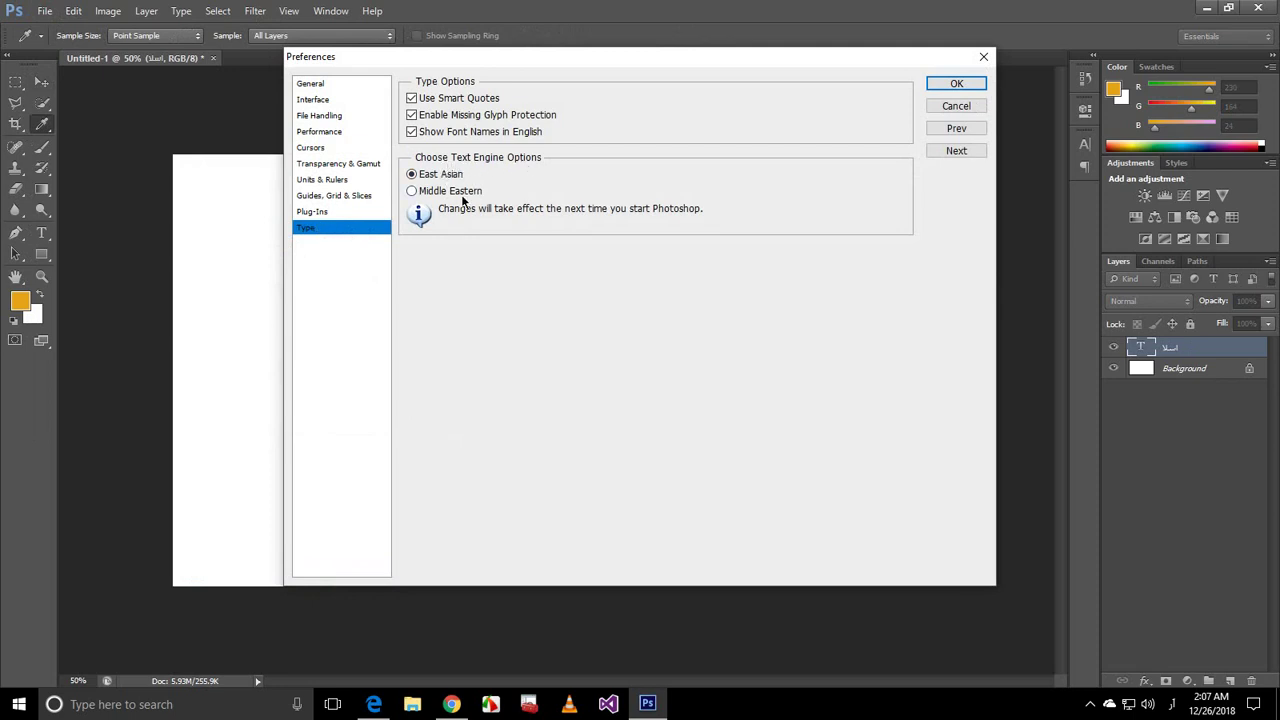
pyautogui.click(956, 83)
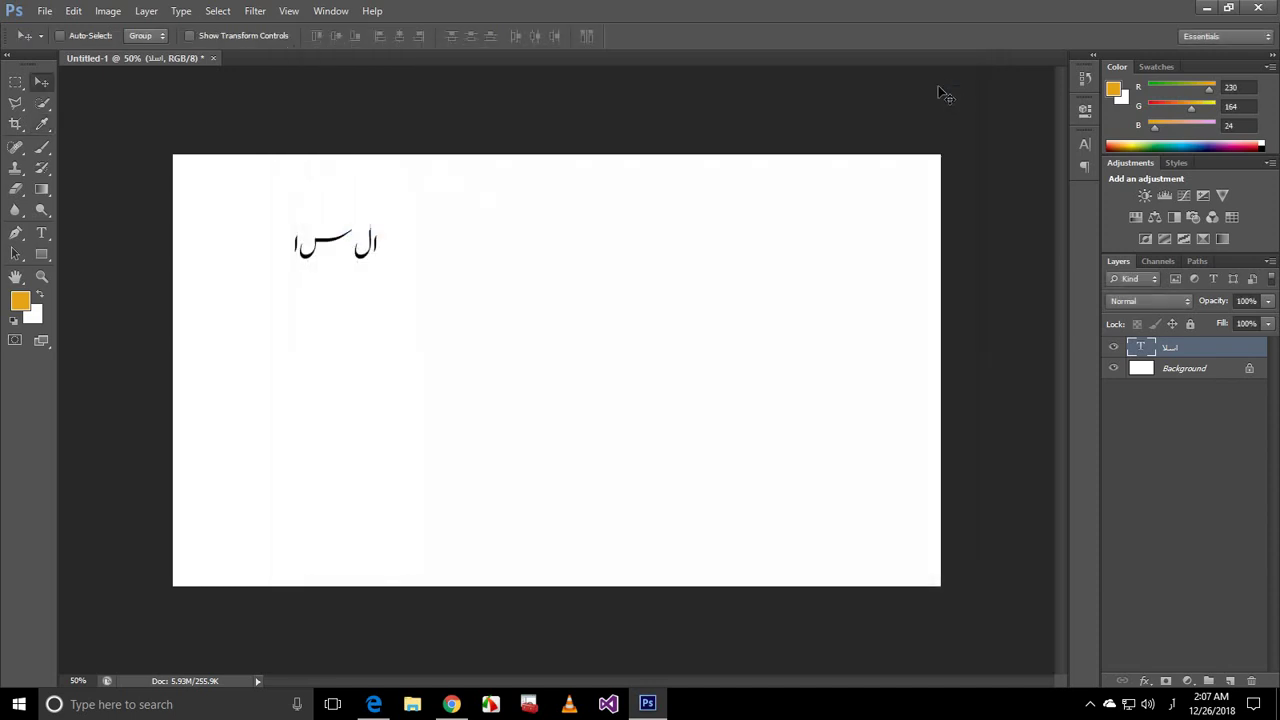
# Quit Photoshop without saving Untitled-1 and relaunch Adobe Photoshop CS6 (64 Bit).
pyautogui.click(1258, 7)
pyautogui.click(648, 271)
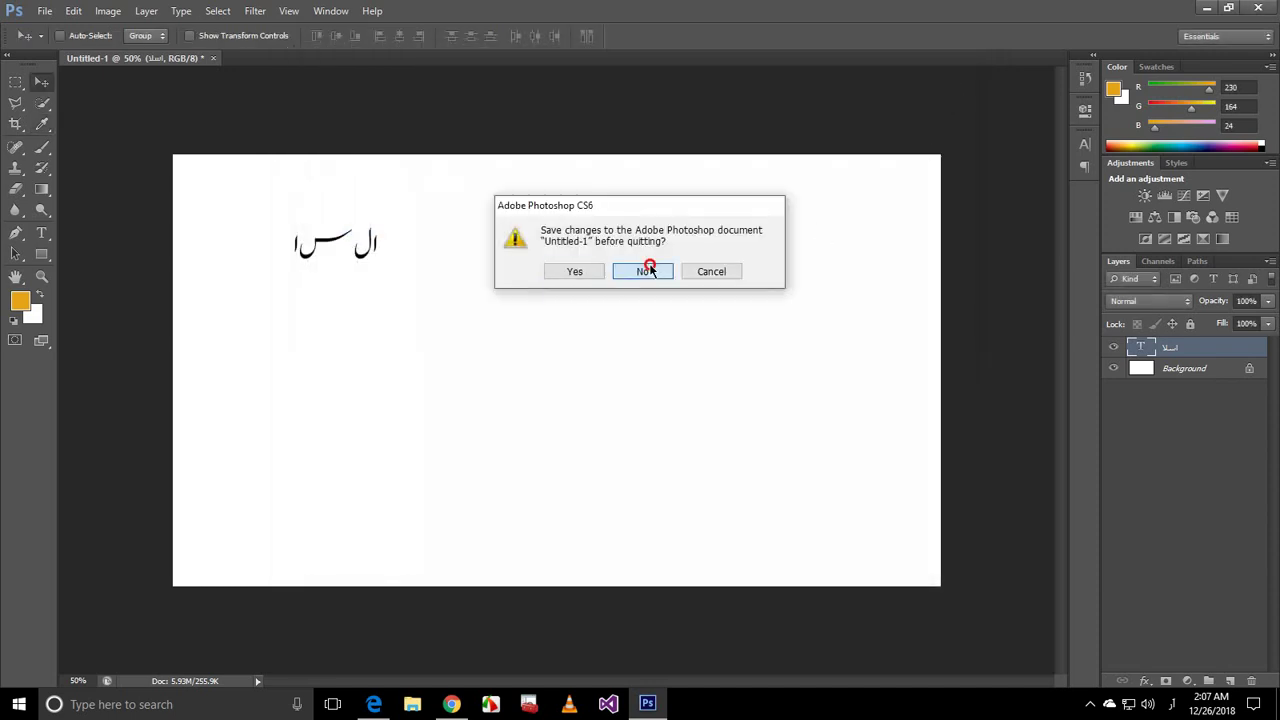
pyautogui.click(19, 704)
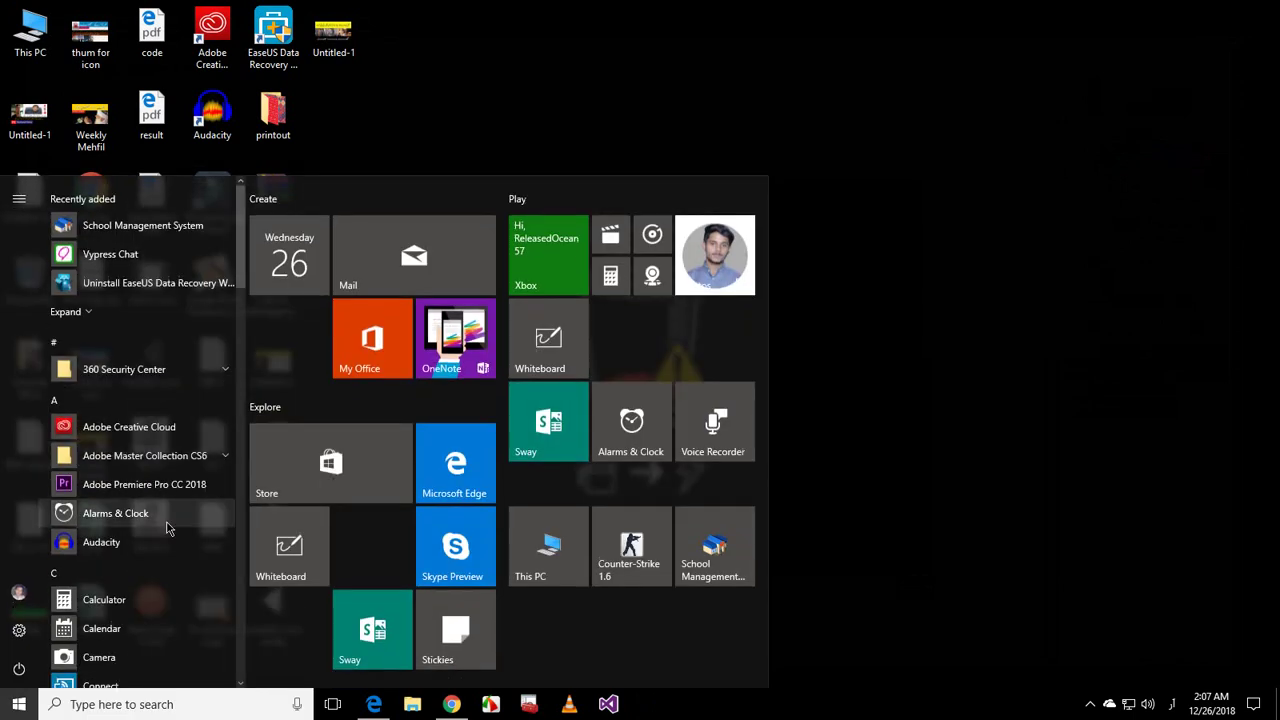
pyautogui.click(145, 456)
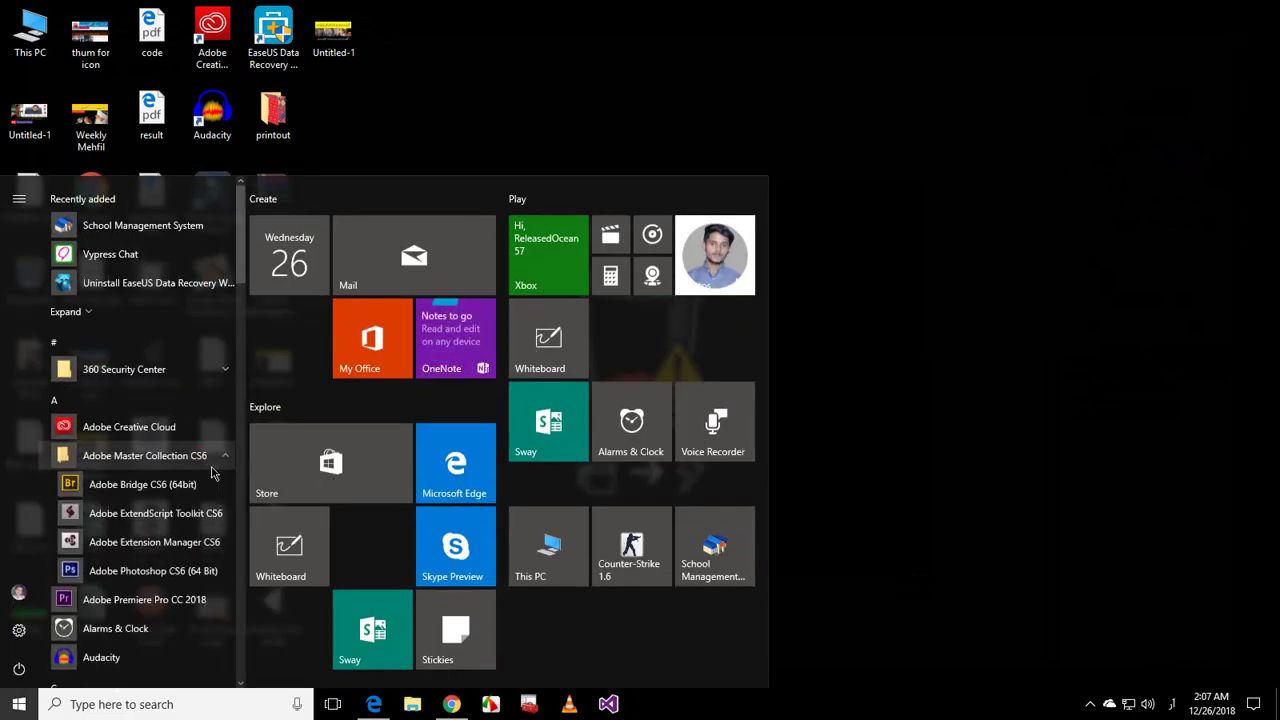
pyautogui.click(152, 571)
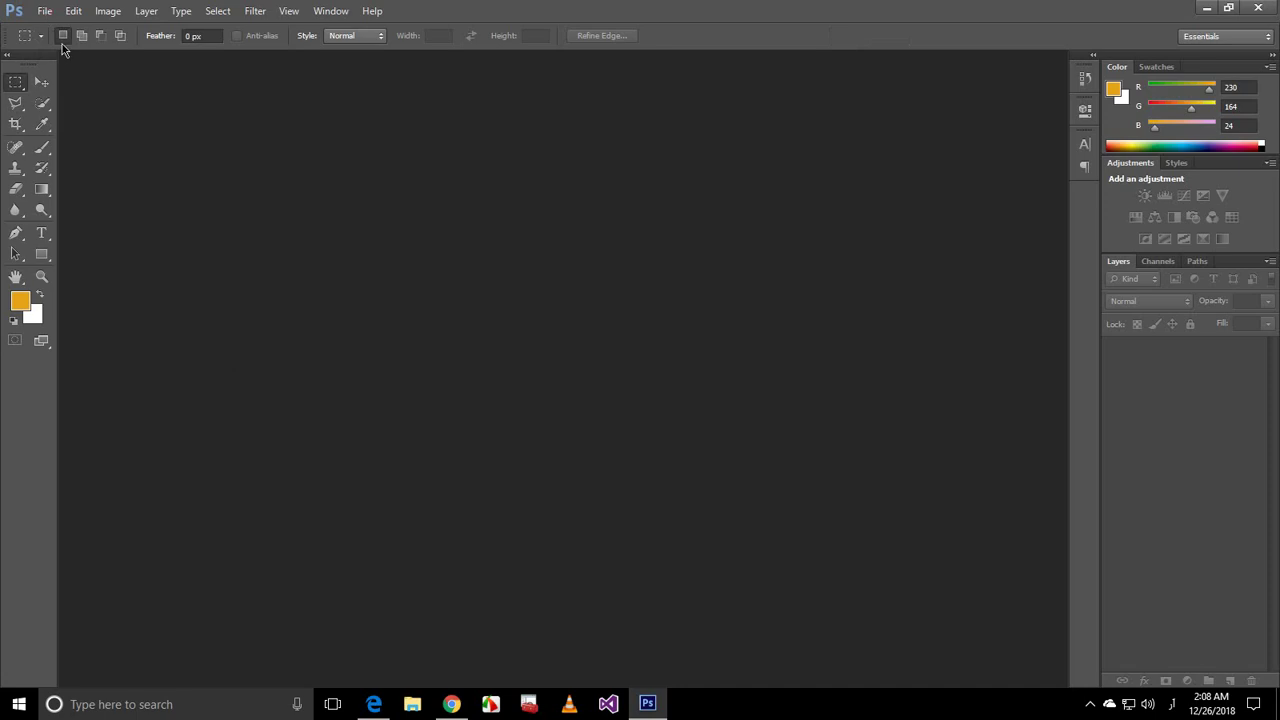
# Create a new document with the default settings and start a text layer on the canvas, slightly above and left of its centre.
pyautogui.click(45, 11)
pyautogui.click(60, 24)
pyautogui.press('Return')
pyautogui.press('t')
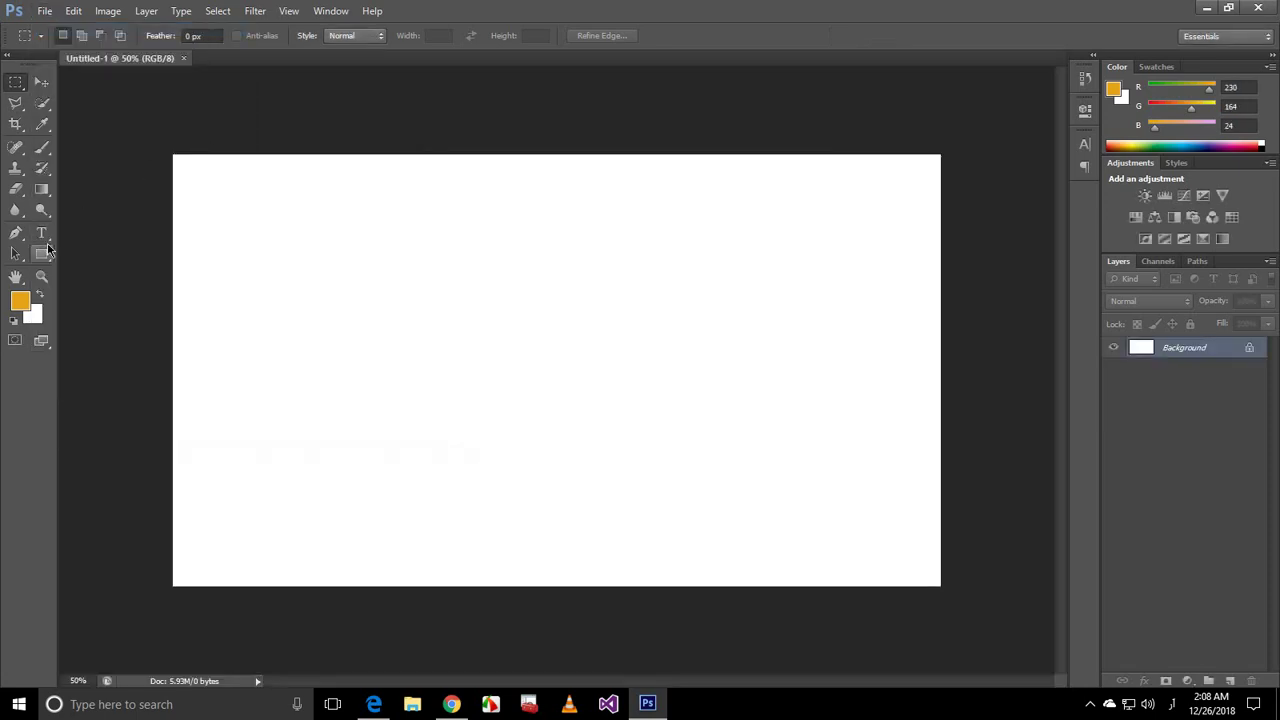
pyautogui.click(380, 318)
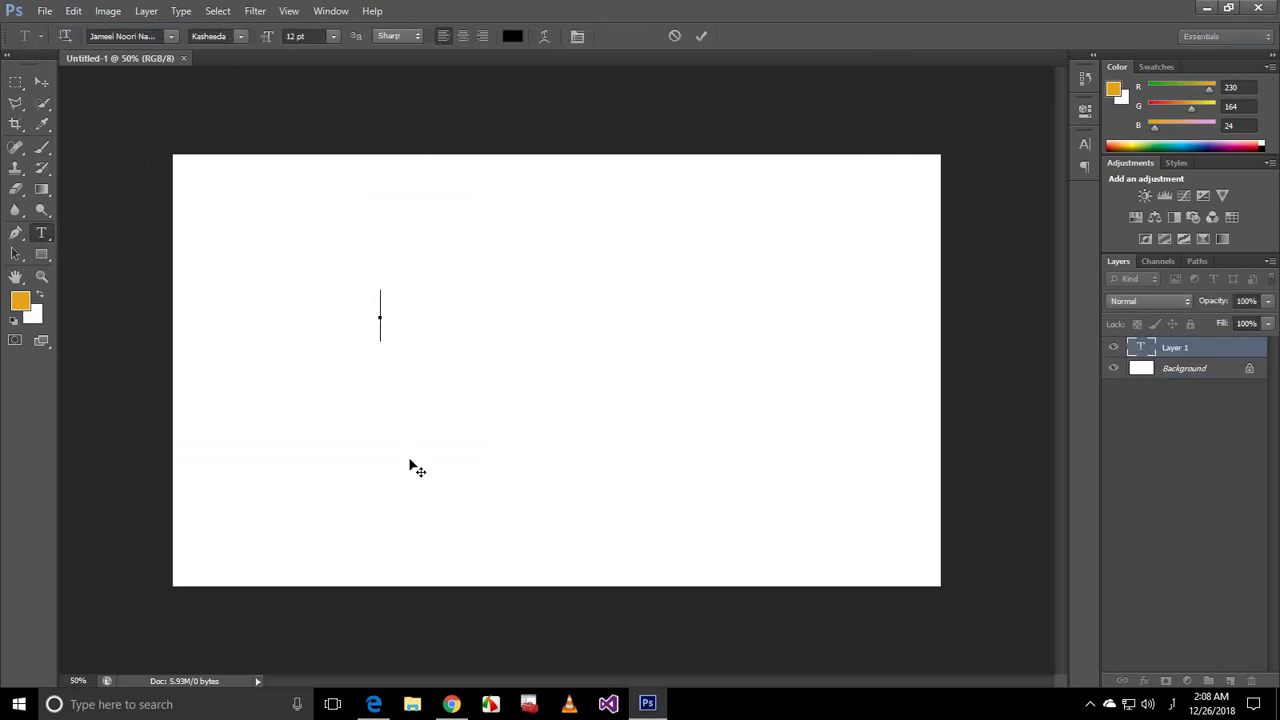
pyautogui.write('و')
pyautogui.write('صل')
pyautogui.write('ی')
pyautogui.hotkey('ctrl', 'a')
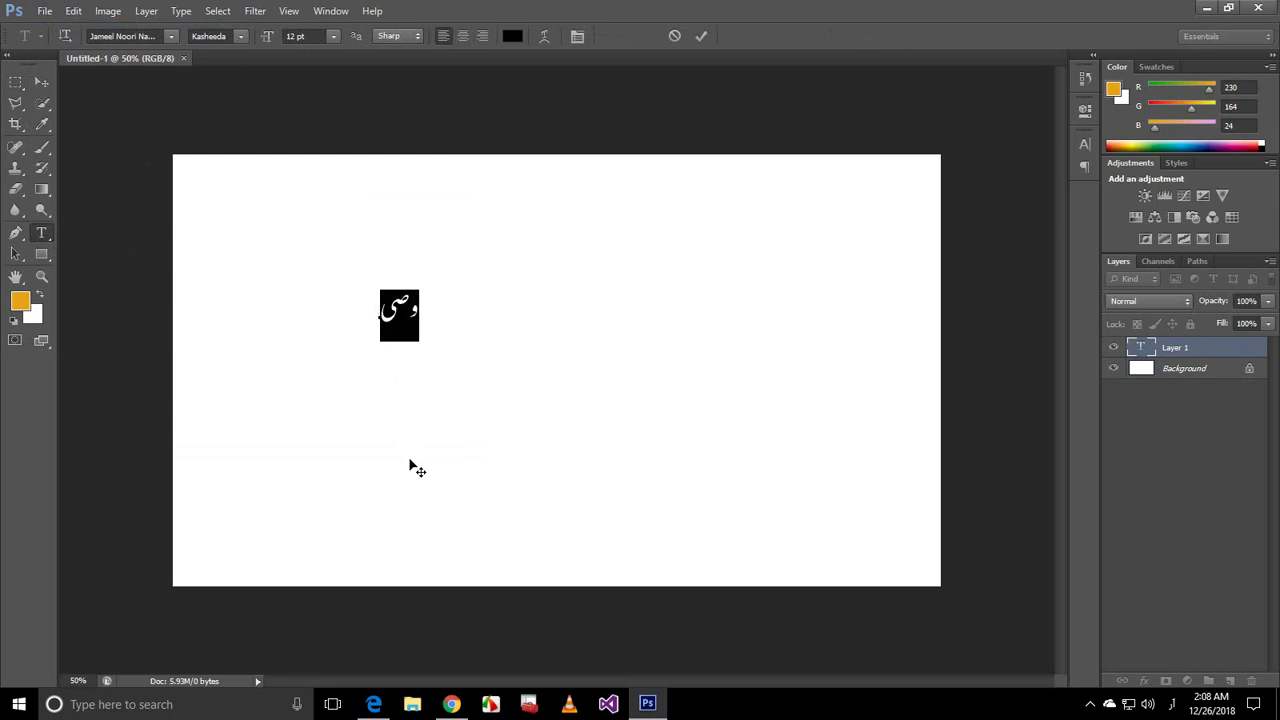
pyautogui.press('BackSpace')
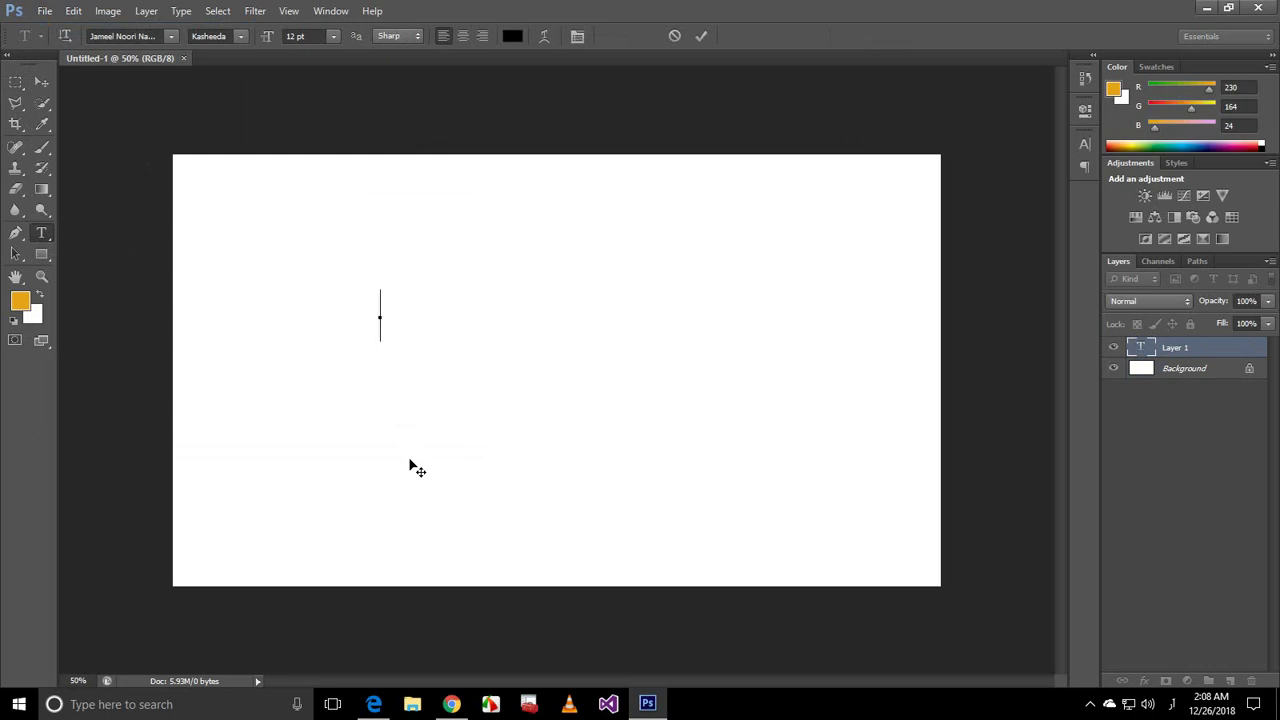
# Enter the Urdu greeting "اسلام وعلیکم" in the empty text layer.
pyautogui.write('اسلام و')
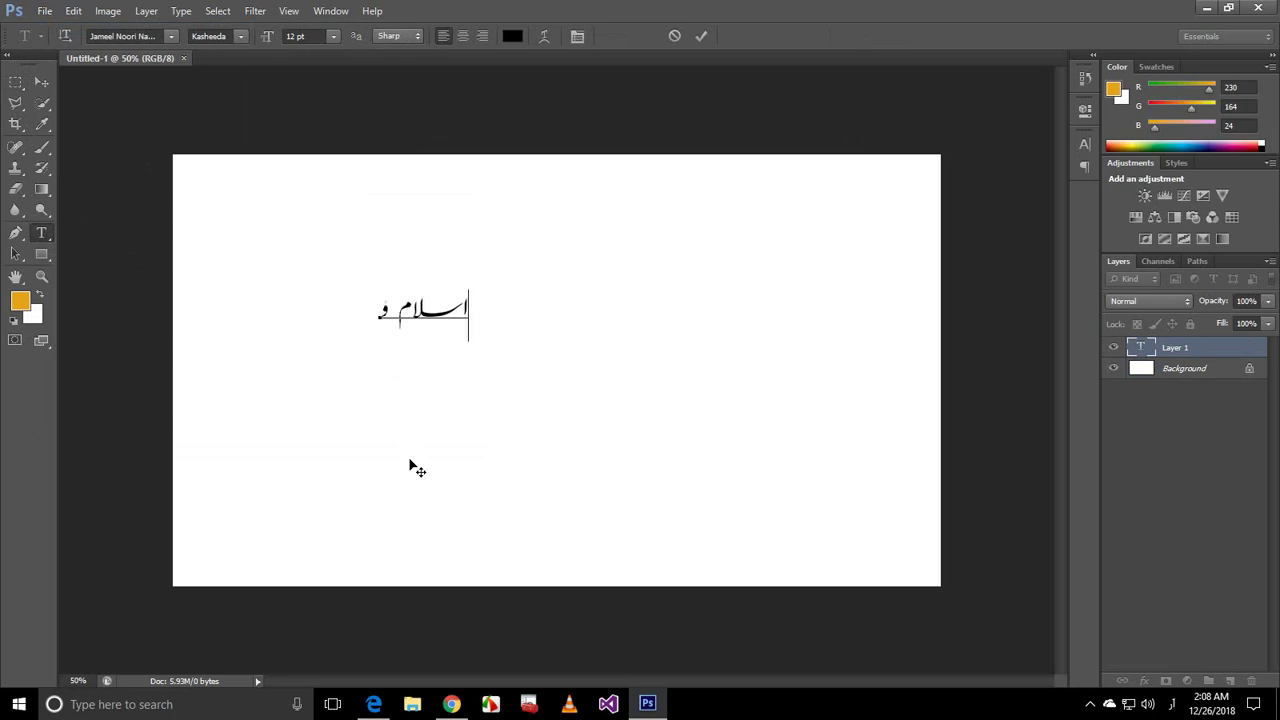
pyautogui.write('عل')
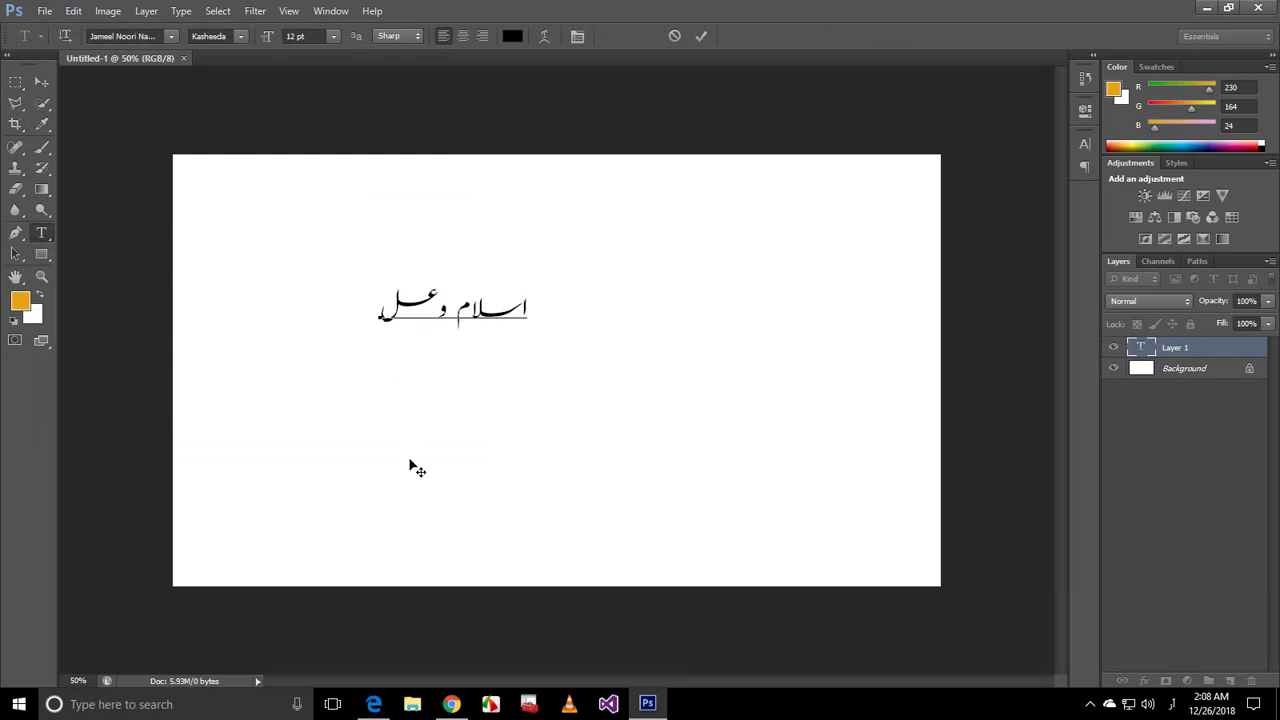
pyautogui.write('یکم')
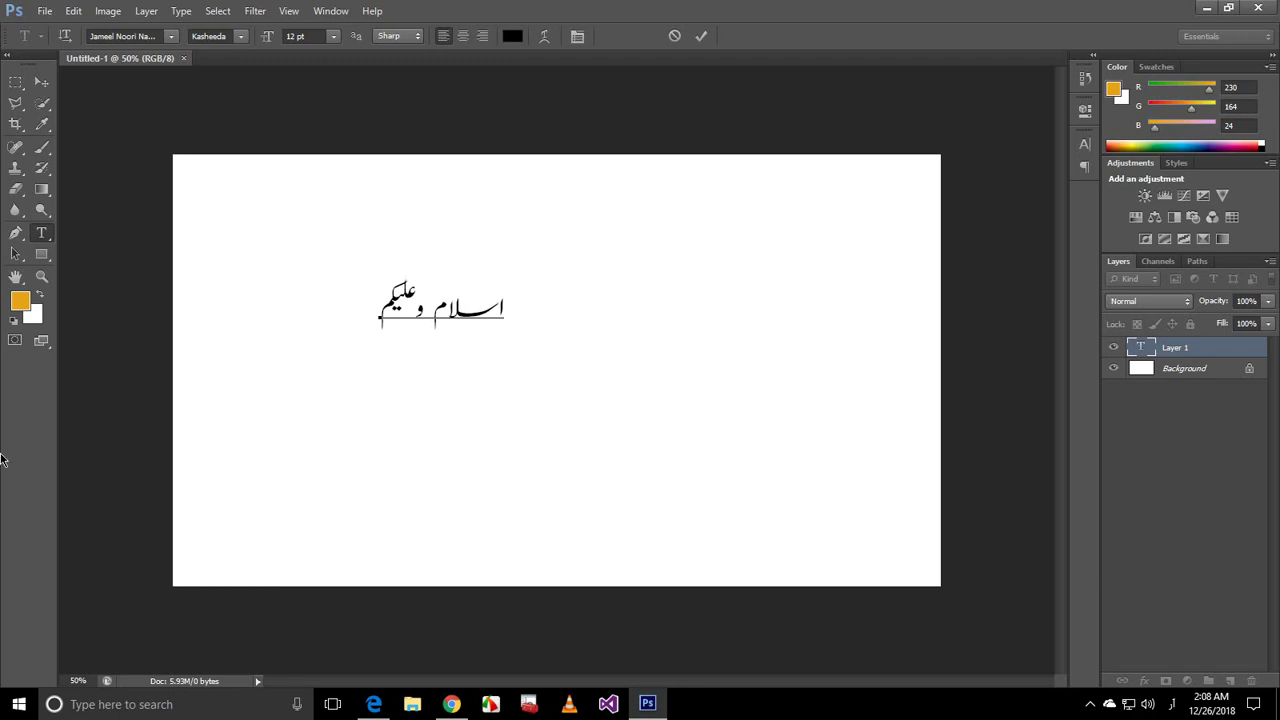
# Set the whole greeting's font size to 60 pt and move the text to the middle of the canvas.
pyautogui.hotkey('ctrl', 'a')
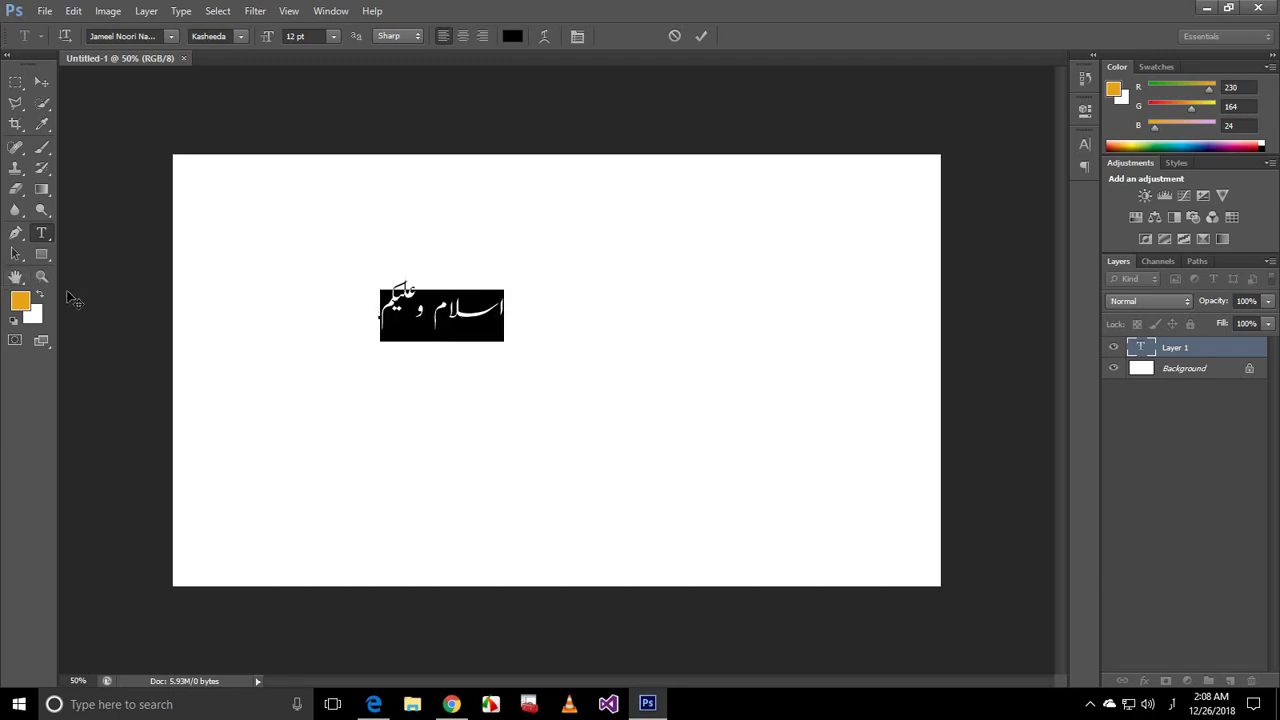
pyautogui.click(333, 36)
pyautogui.click(331, 291)
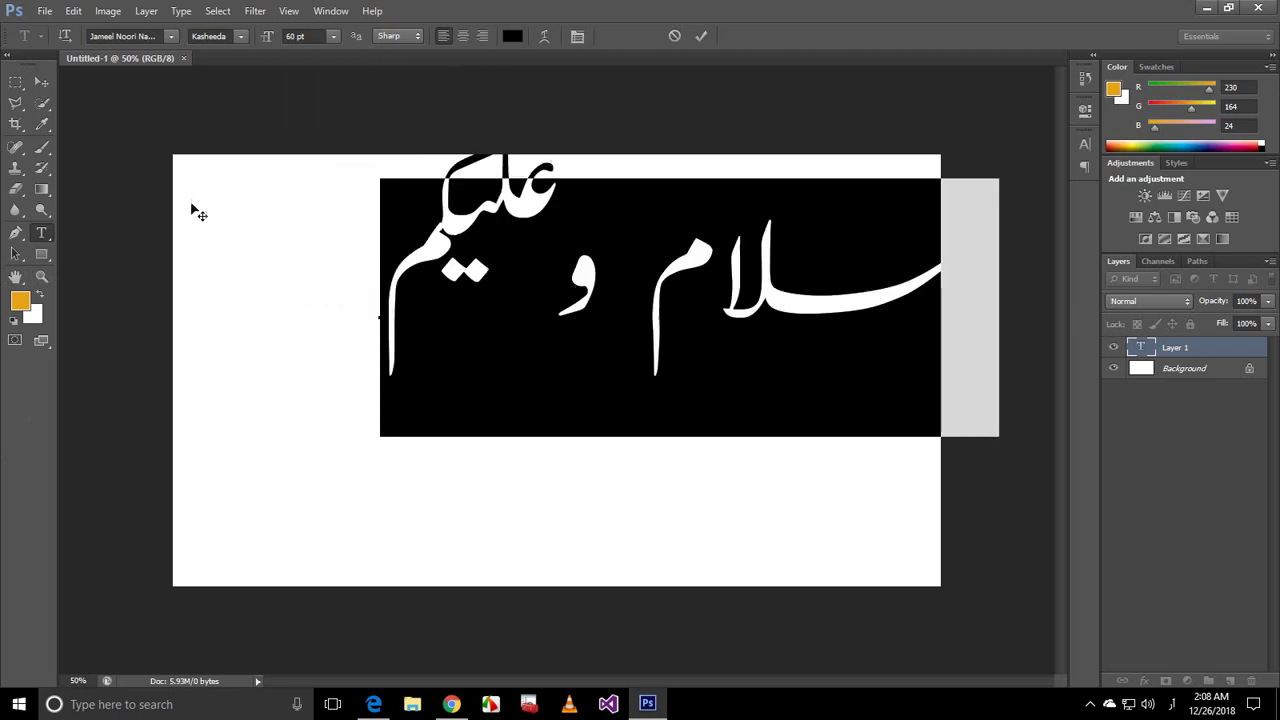
pyautogui.click(42, 83)
pyautogui.moveTo(675, 339); pyautogui.dragTo(568, 423)
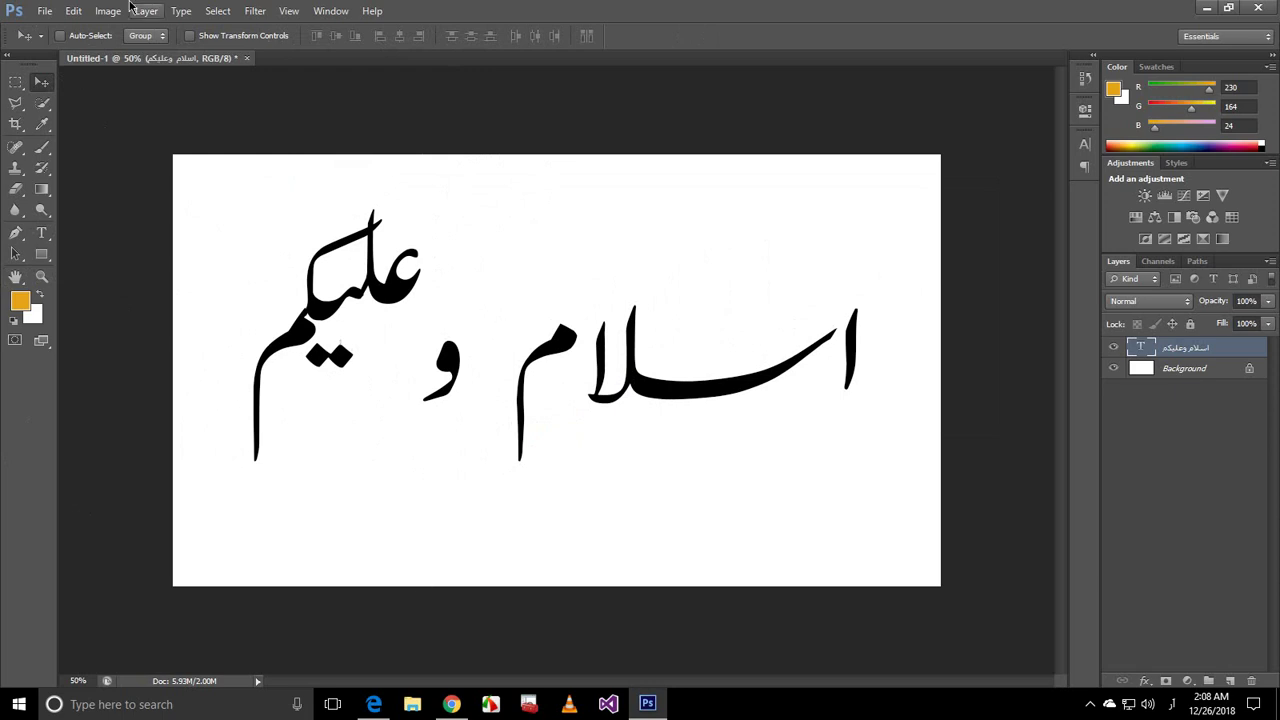
# Select the entire greeting for editing and apply the Jameel Noori Nastaleeq font.
pyautogui.press('t')
pyautogui.click(405, 360)
pyautogui.hotkey('ctrl', 'a')
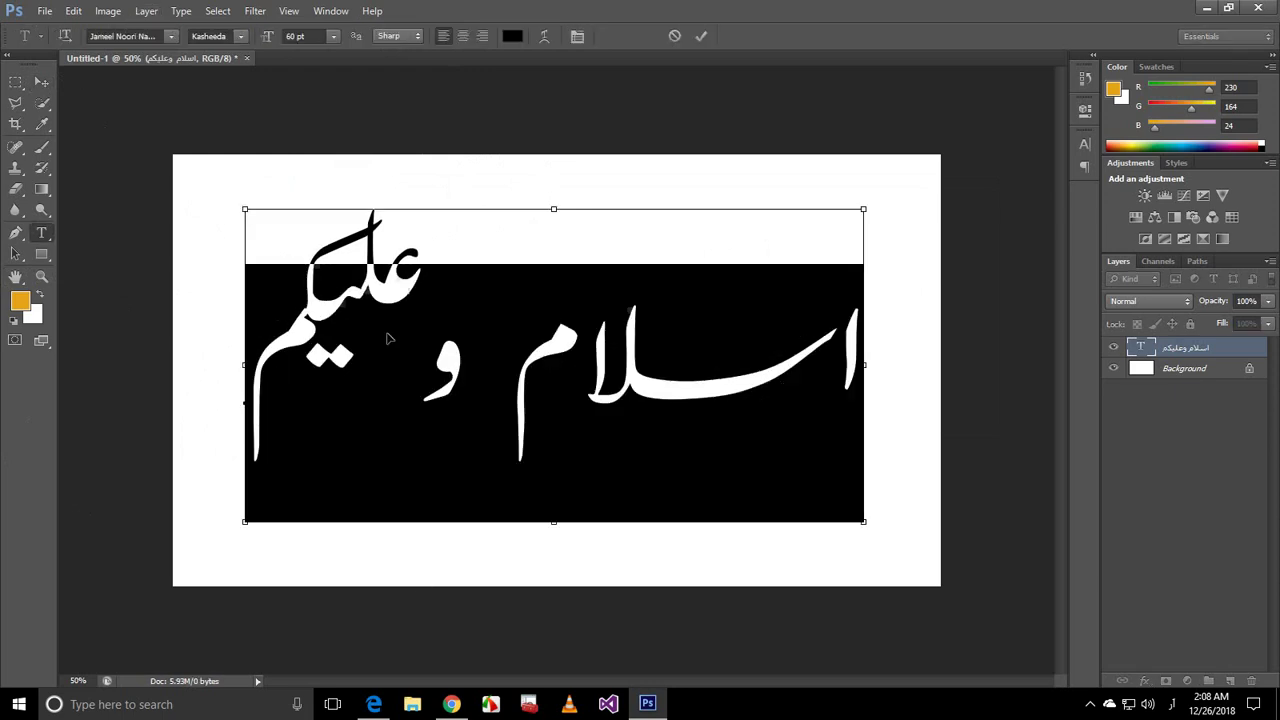
pyautogui.click(171, 38)
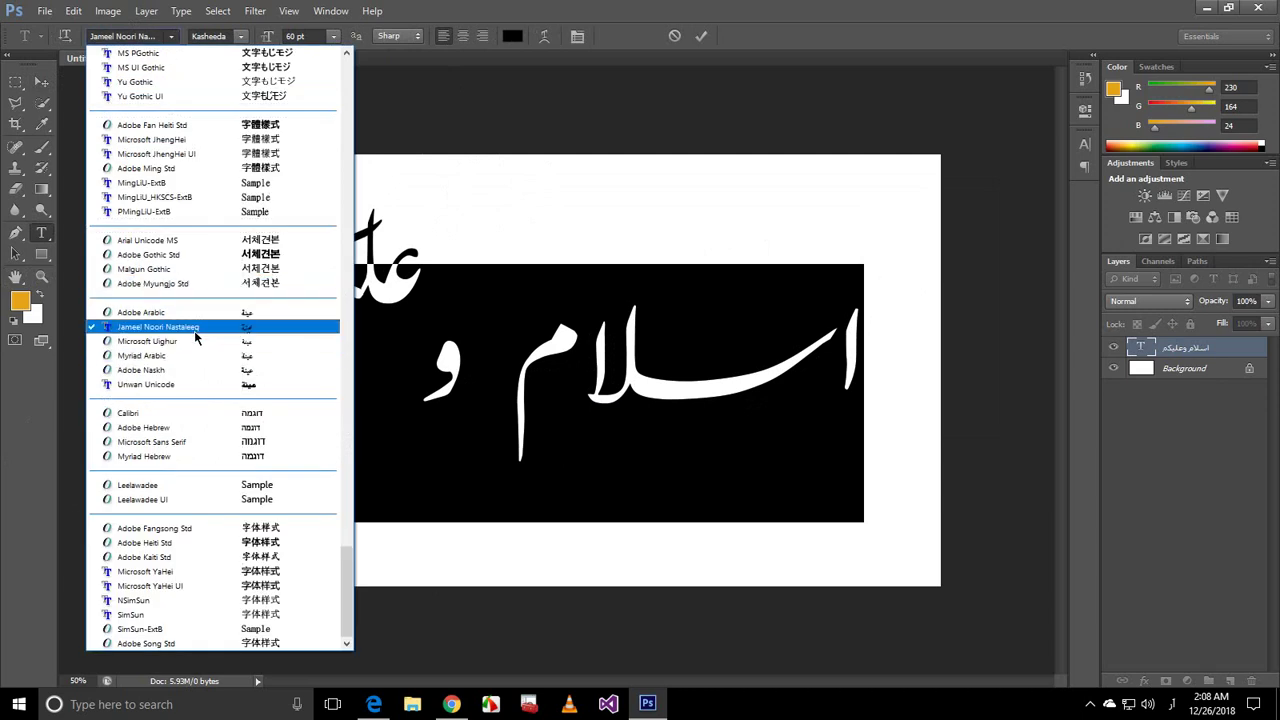
pyautogui.click(194, 328)
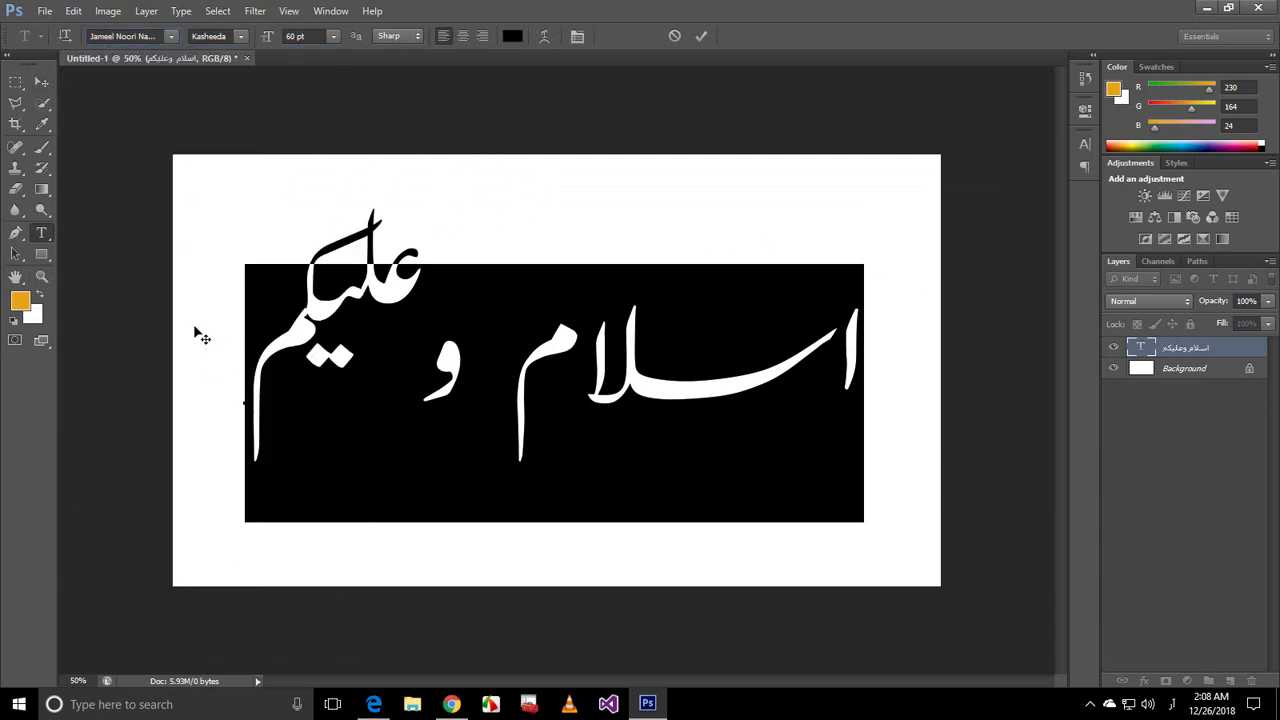
# Switch the greeting's font style to Regular and back to Kasheeda to compare the two.
pyautogui.click(240, 36)
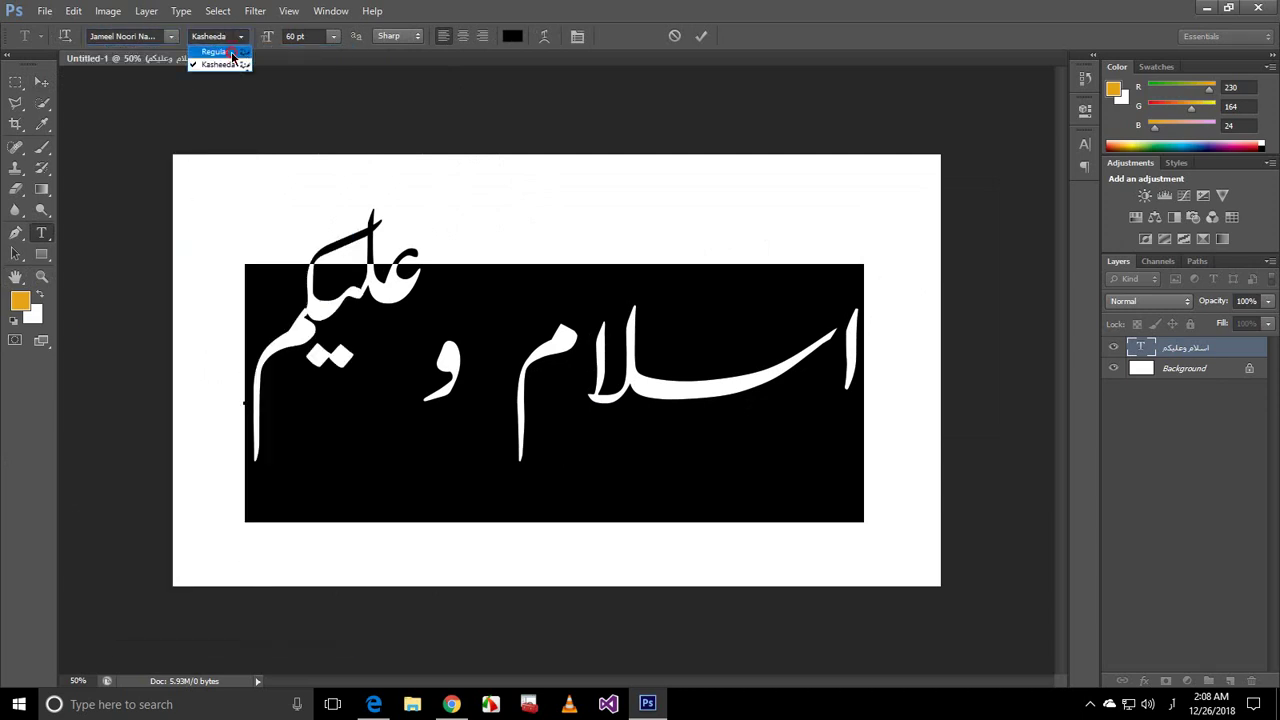
pyautogui.click(222, 47)
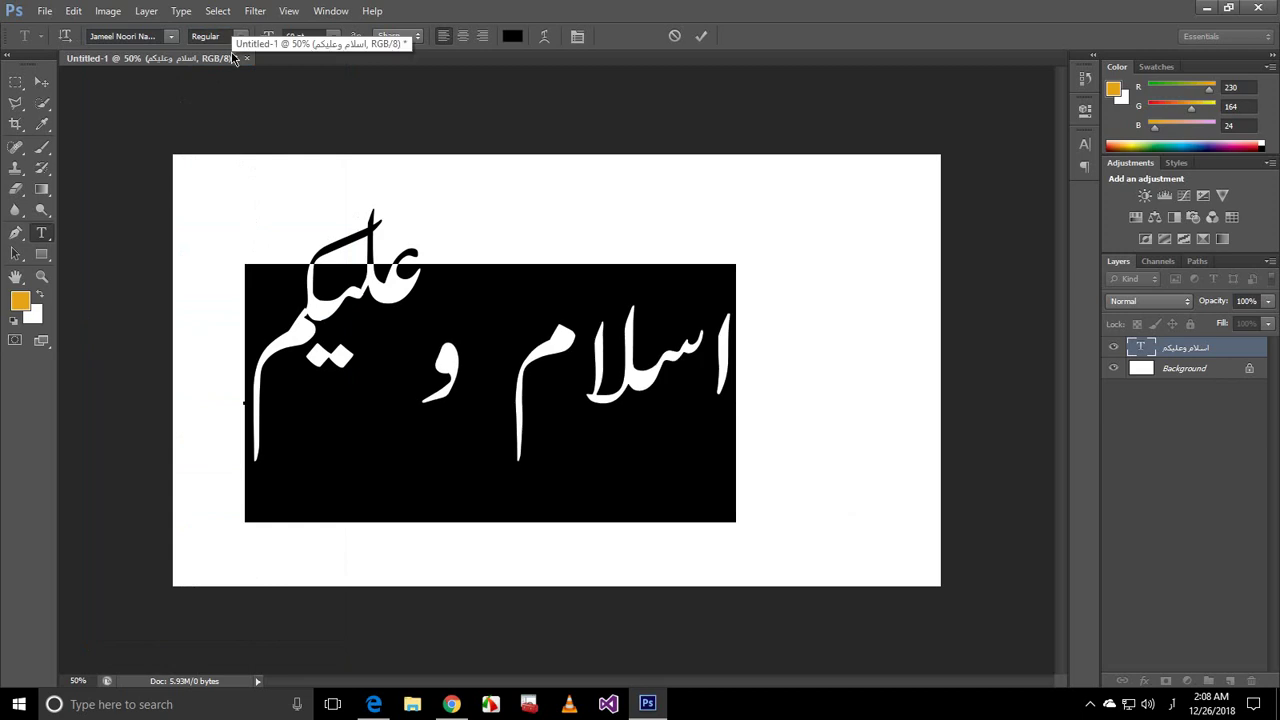
pyautogui.click(240, 36)
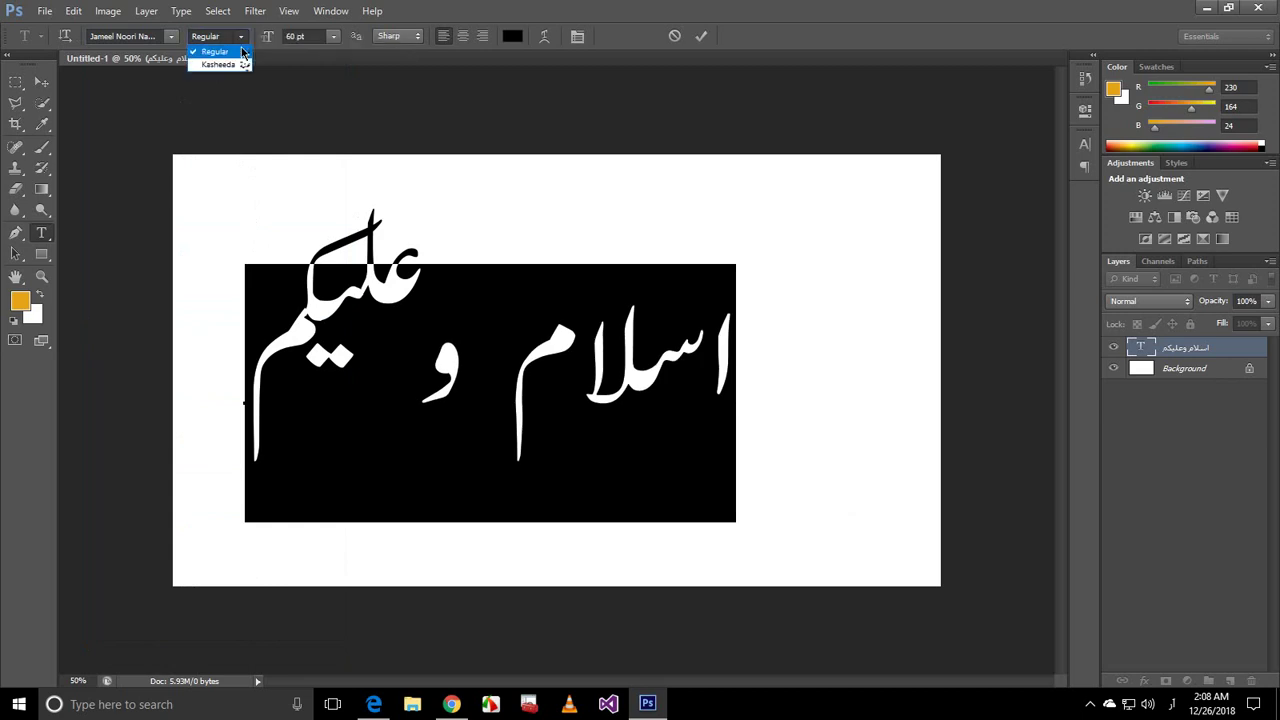
pyautogui.click(242, 66)
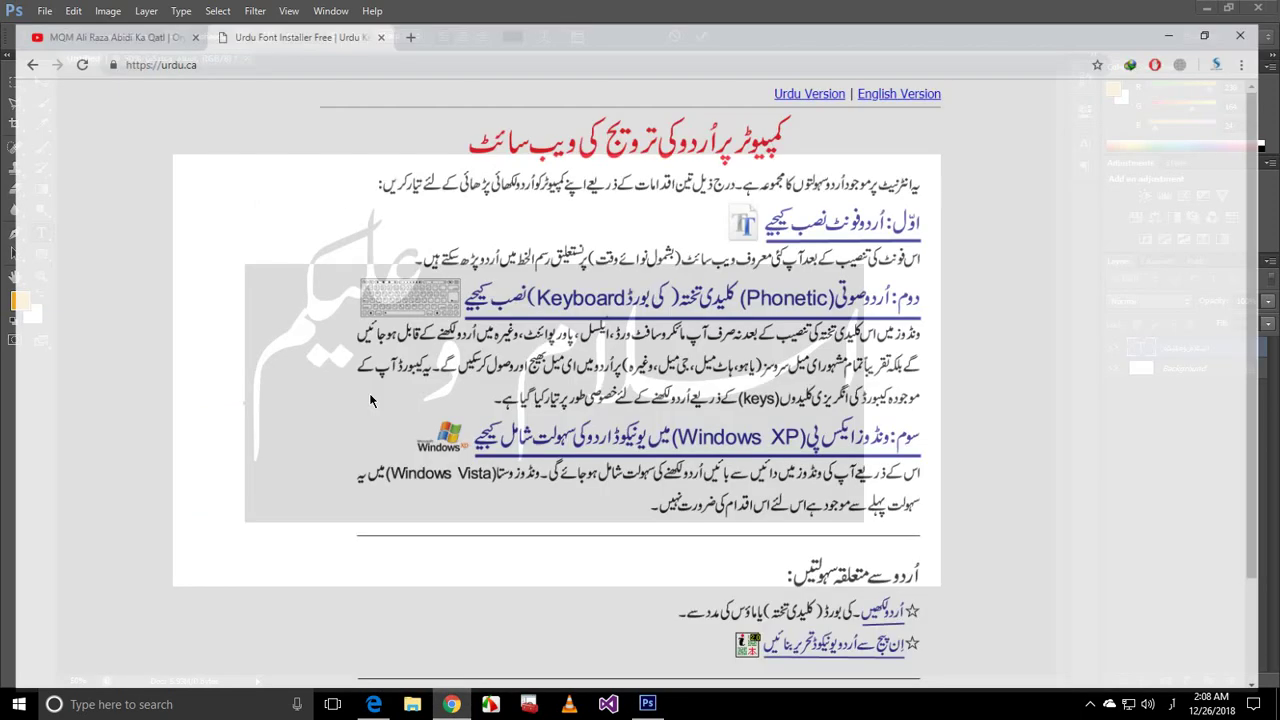
# Switch to Chrome and clear the urdu.ca address from the address bar.
pyautogui.click(451, 704)
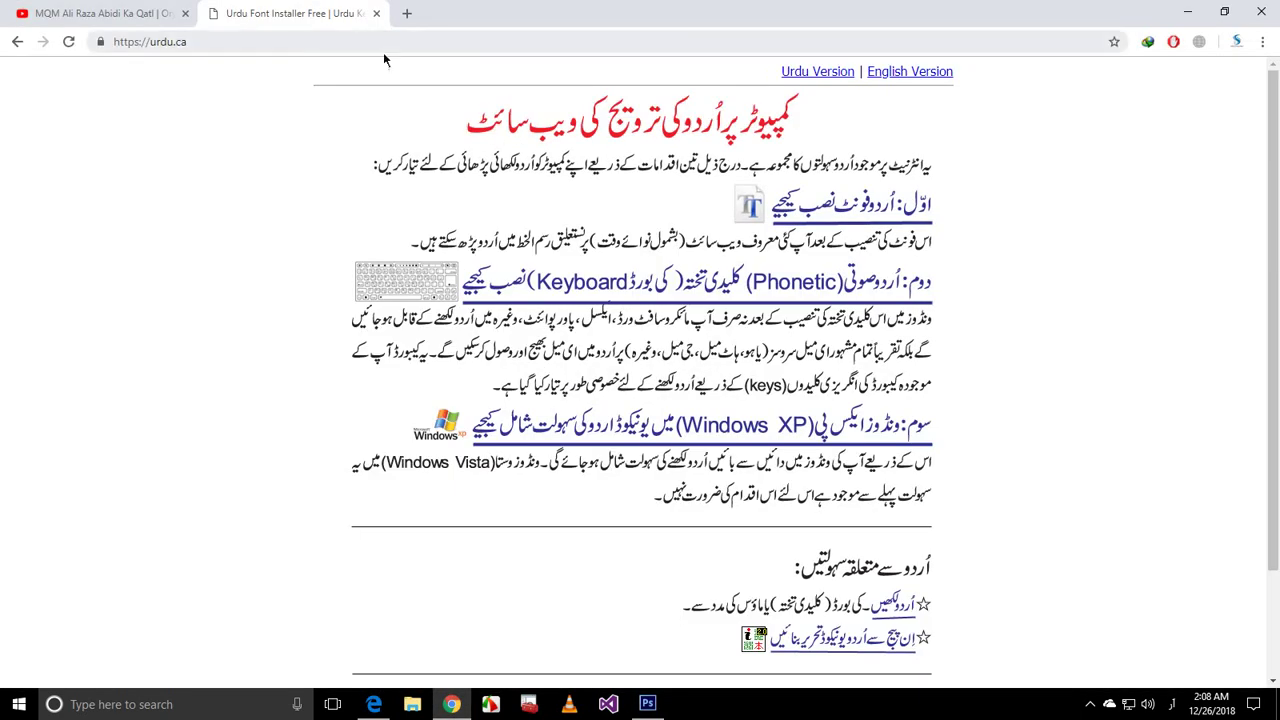
pyautogui.click(428, 41)
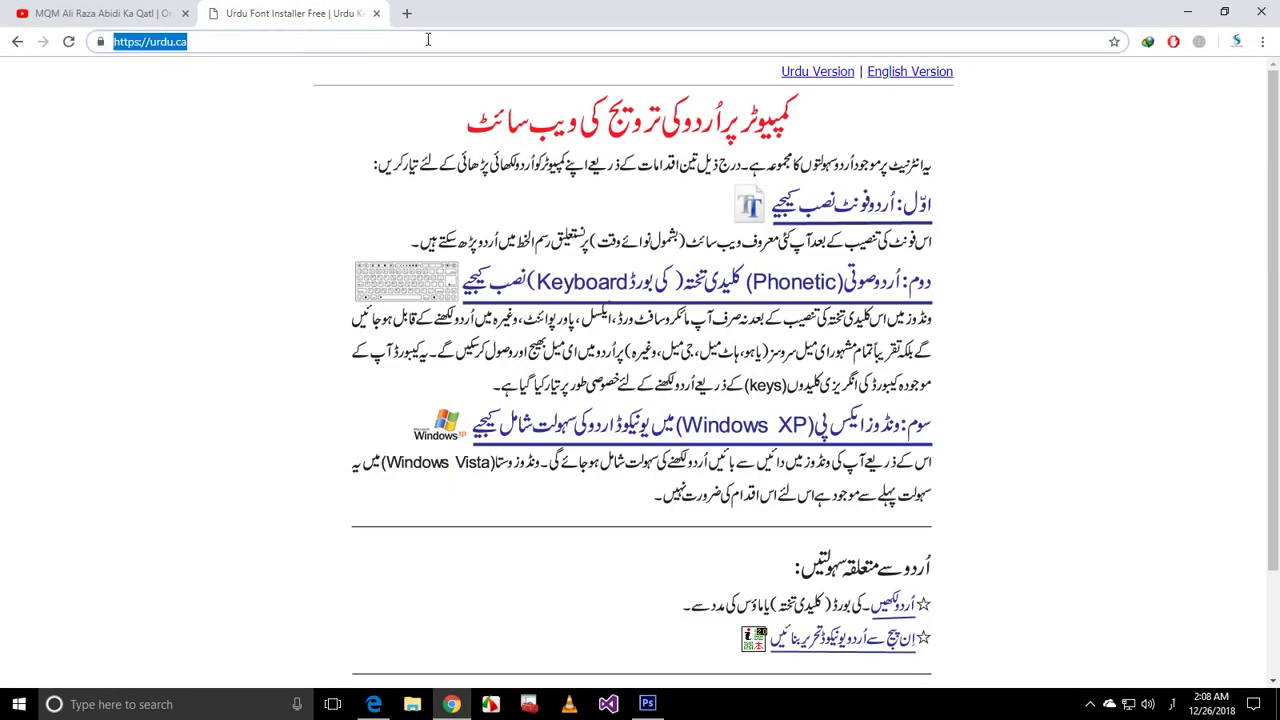
pyautogui.press('BackSpace')
pyautogui.write('جام')
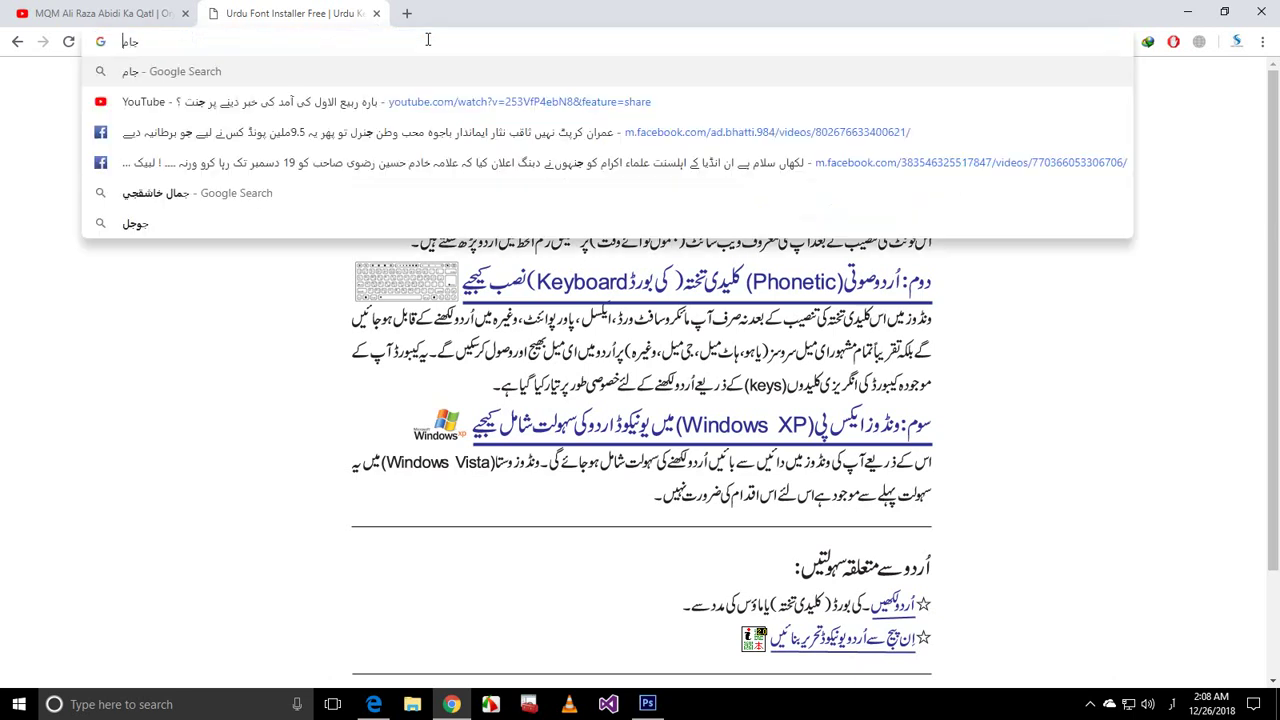
pyautogui.press('BackSpace')
pyautogui.press('BackSpace')
pyautogui.press('BackSpace')
# Switch the input language to English, search for "jameel noori kasheeda download", and open the urdufont.com result.
pyautogui.hotkey('alt', 'shift')
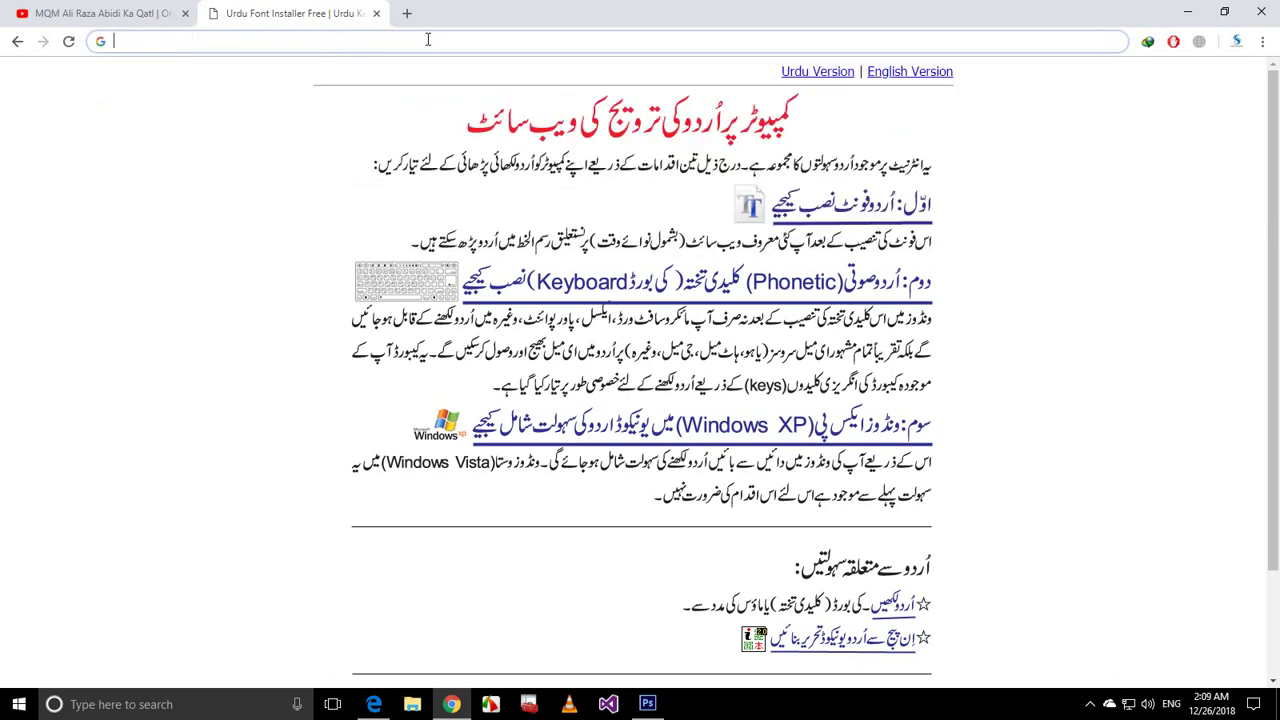
pyautogui.write('jameel ')
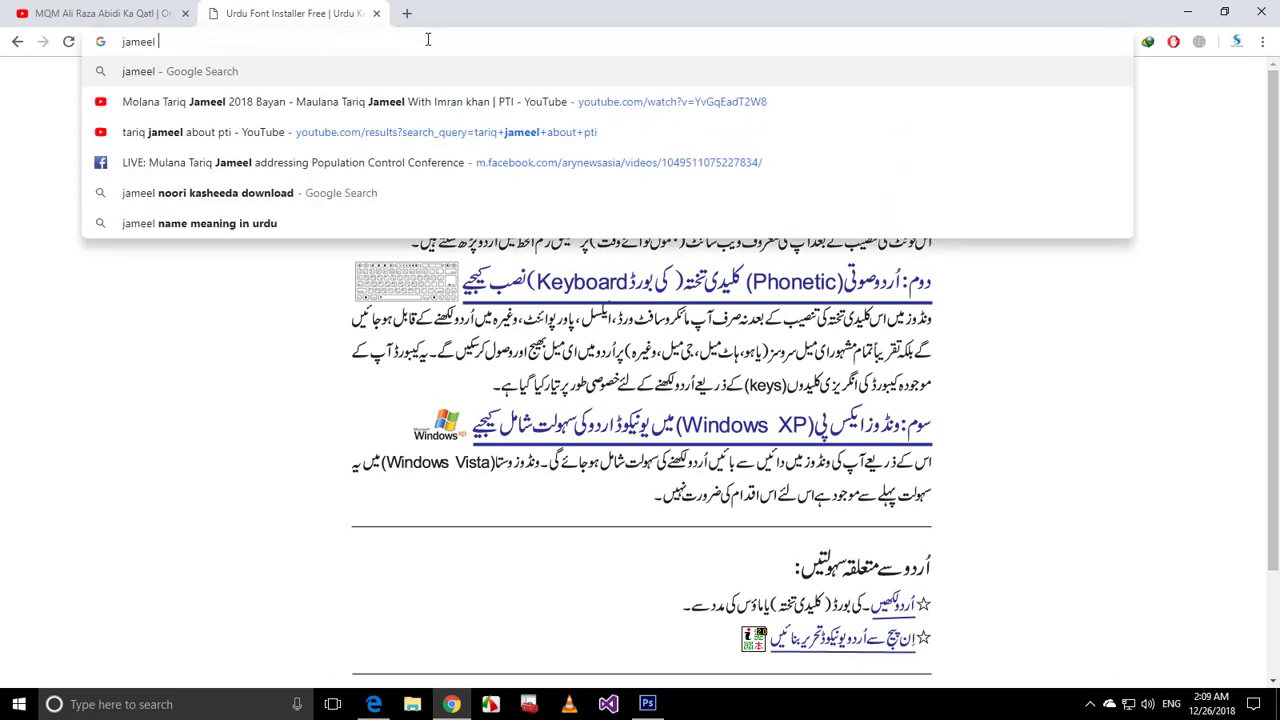
pyautogui.write('noo')
pyautogui.press('Down')
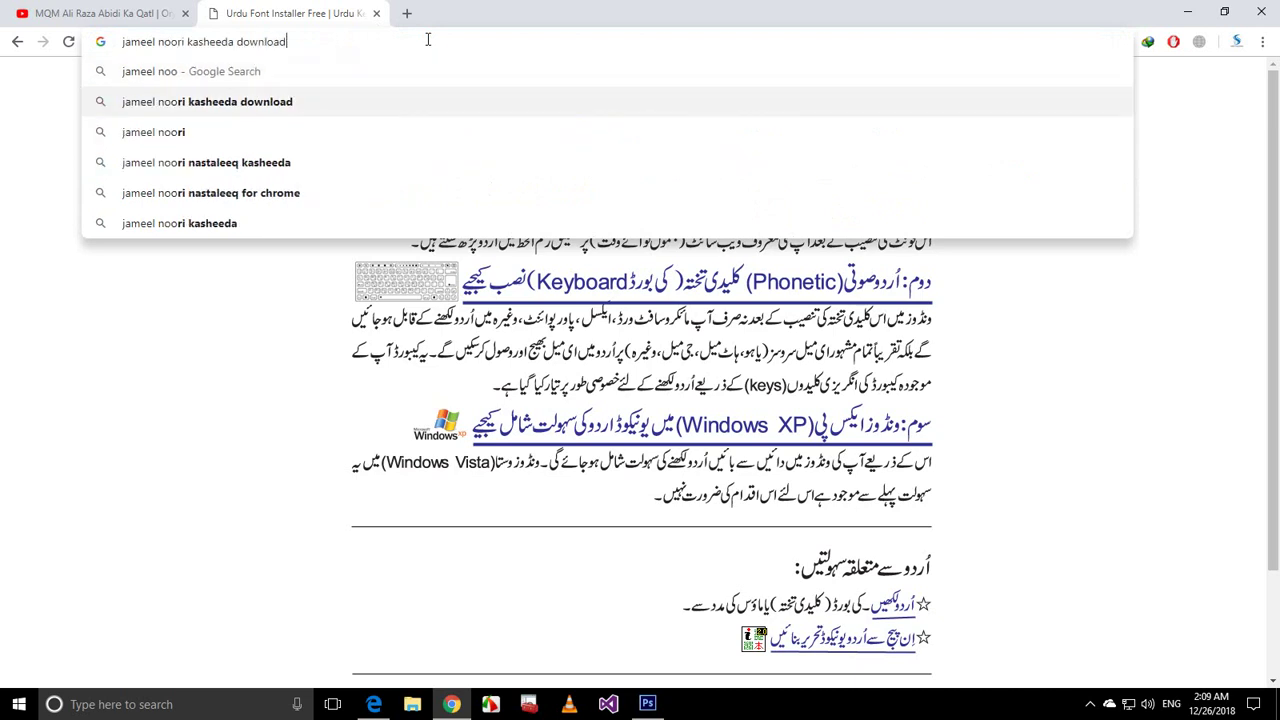
pyautogui.press('Return')
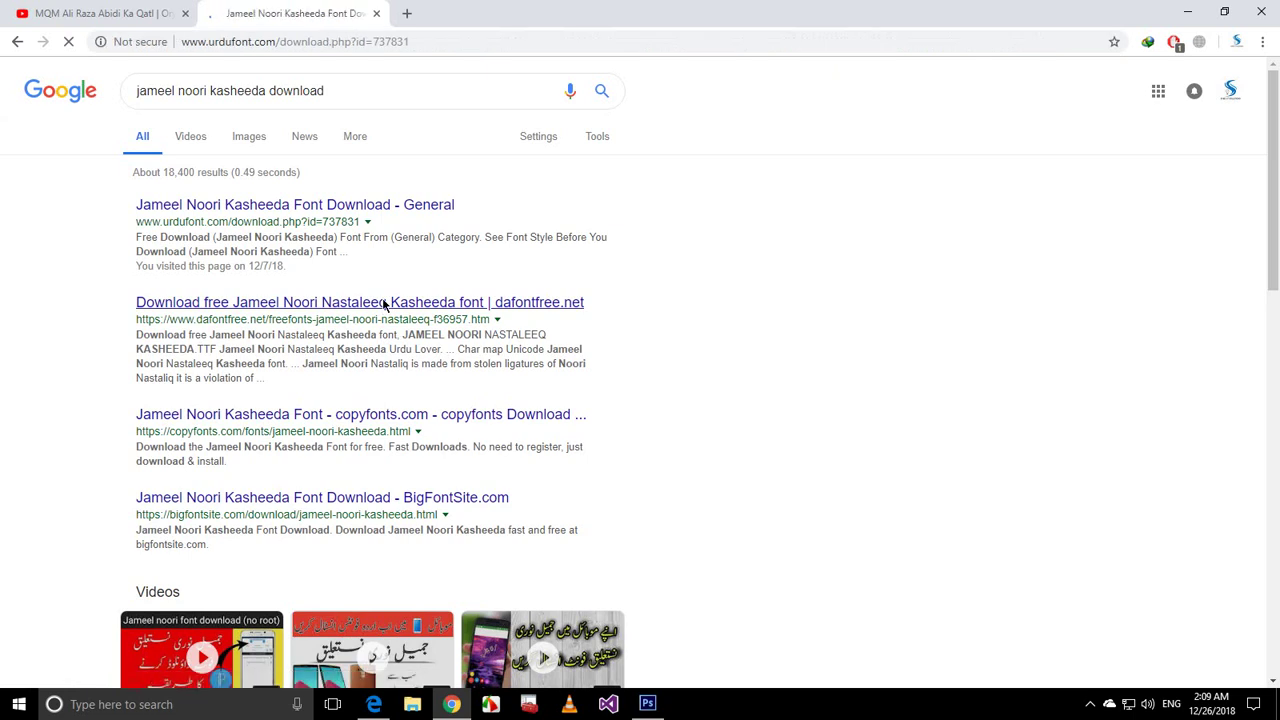
# Search the web for "urdu font download" in a new tab.
pyautogui.click(407, 14)
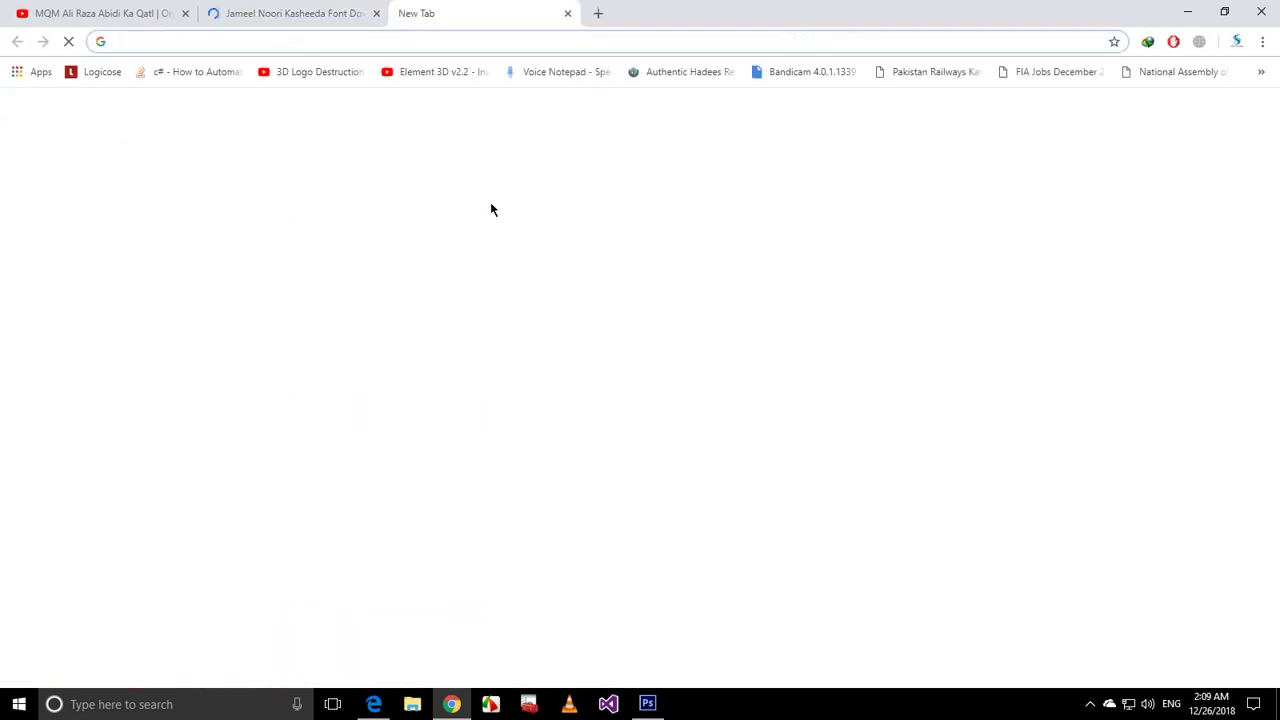
pyautogui.write('urdu')
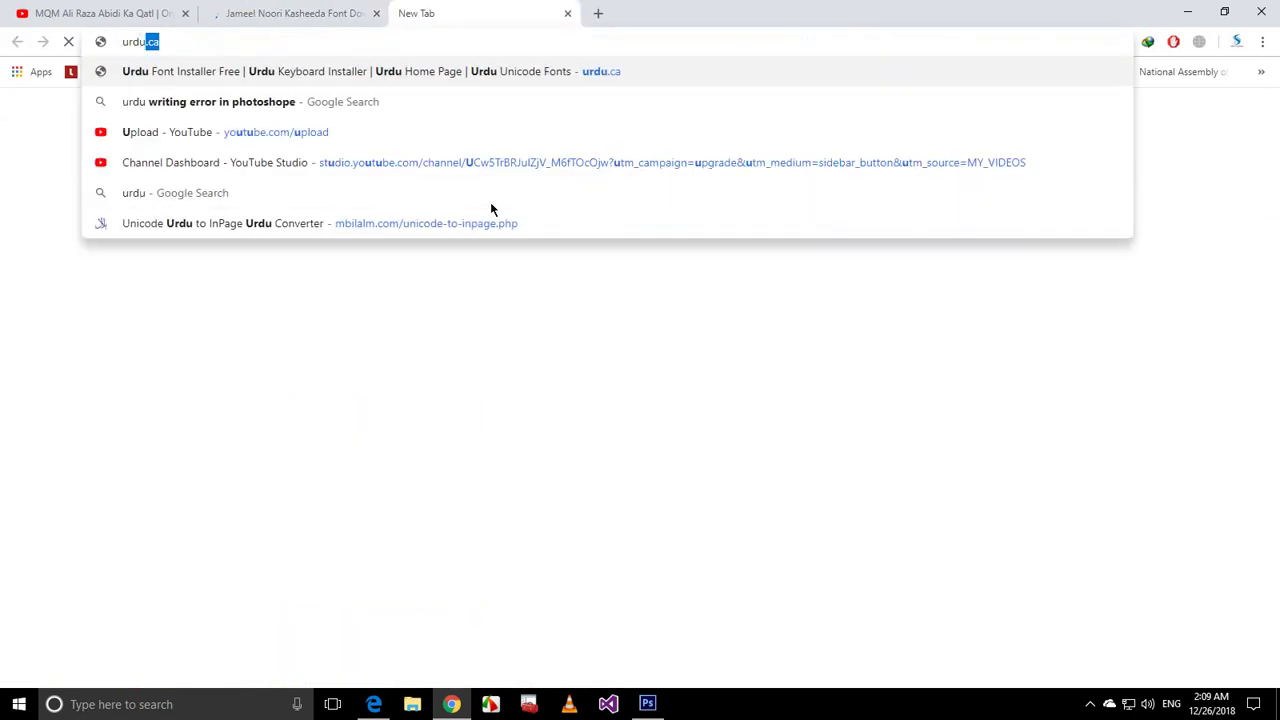
pyautogui.write(' font download')
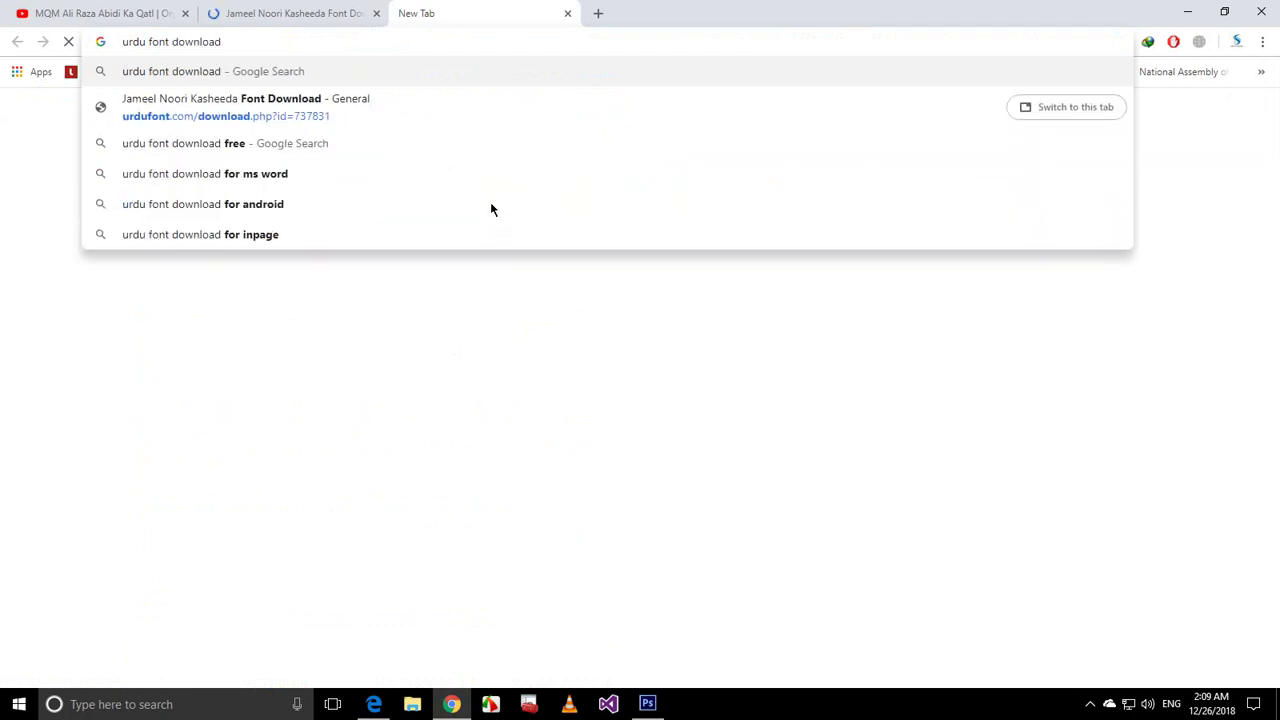
pyautogui.press('Return')
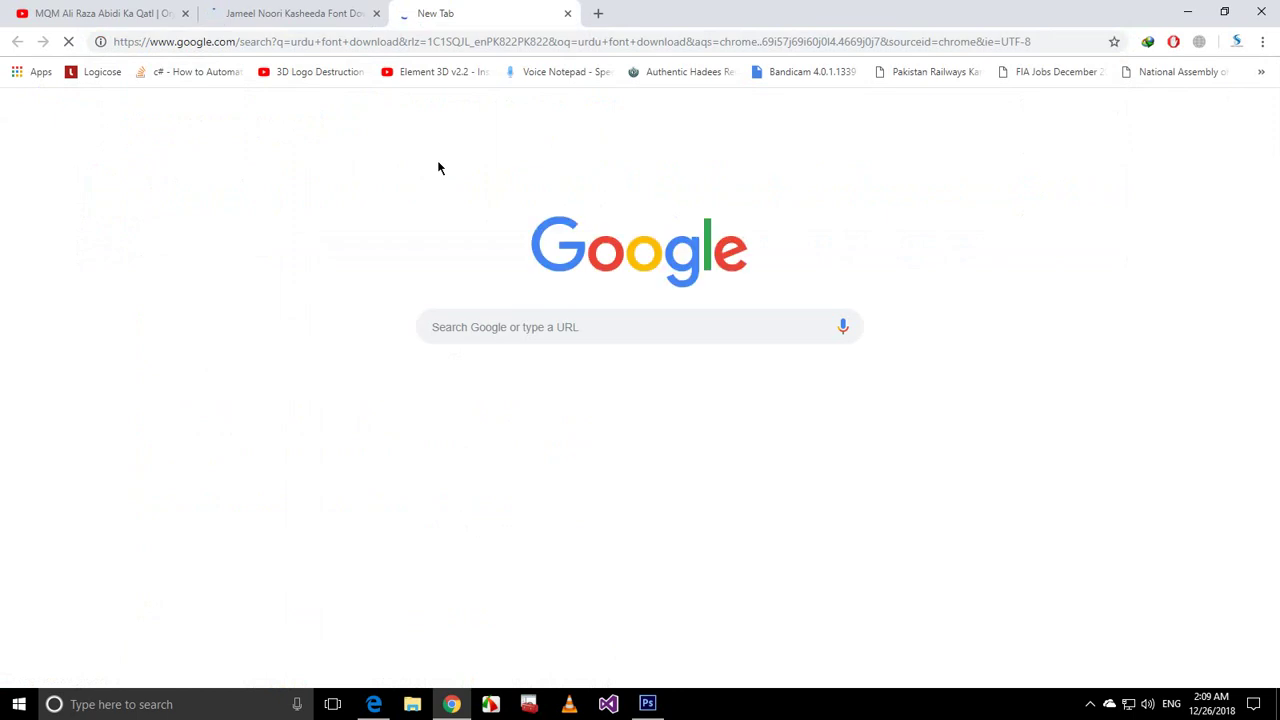
# Return to the Jameel Noori Kasheeda page on urdufont.com and examine its download form and character preview.
pyautogui.click(354, 10)
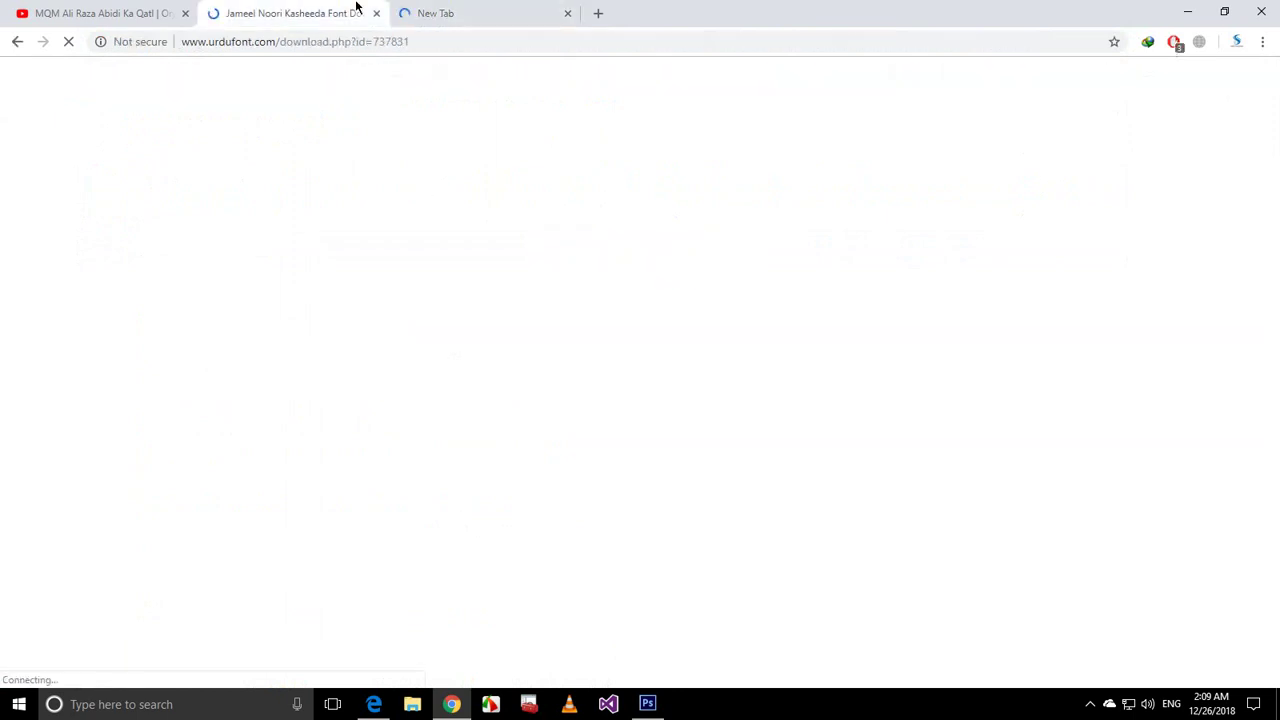
pyautogui.click(416, 705)
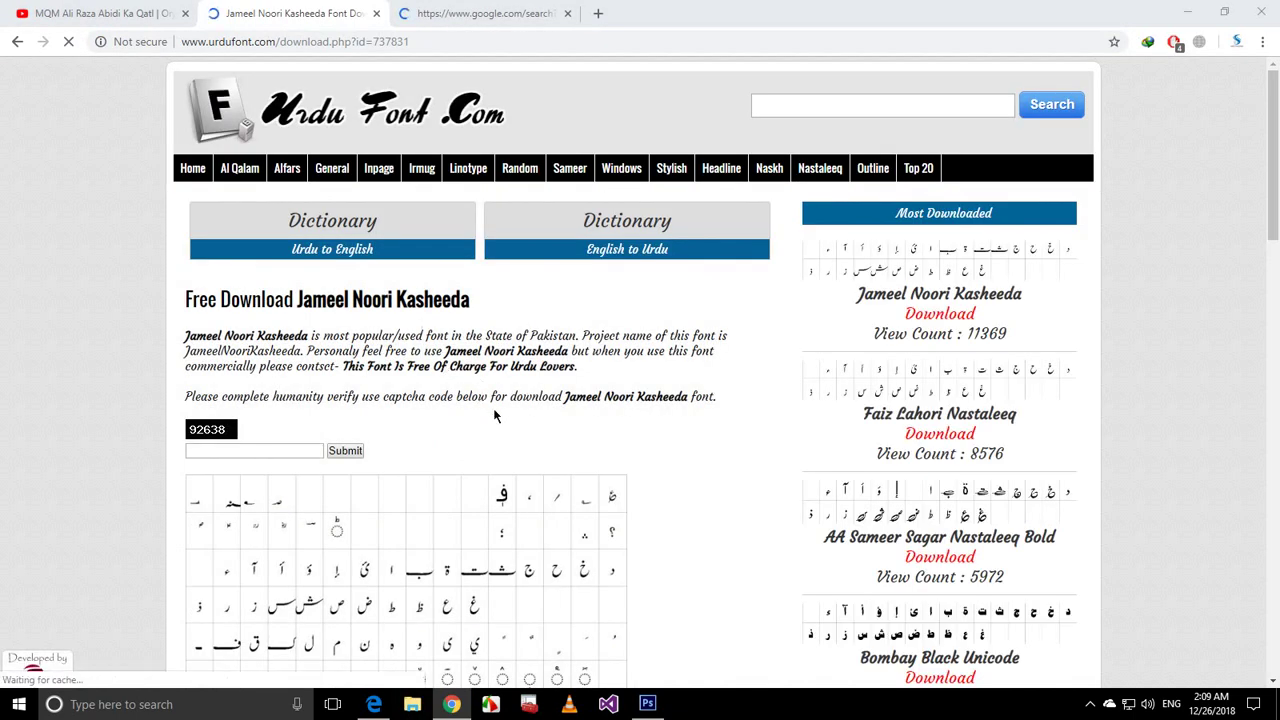
pyautogui.scroll(-2, 491, 414)
pyautogui.scroll(-2, 494, 414)
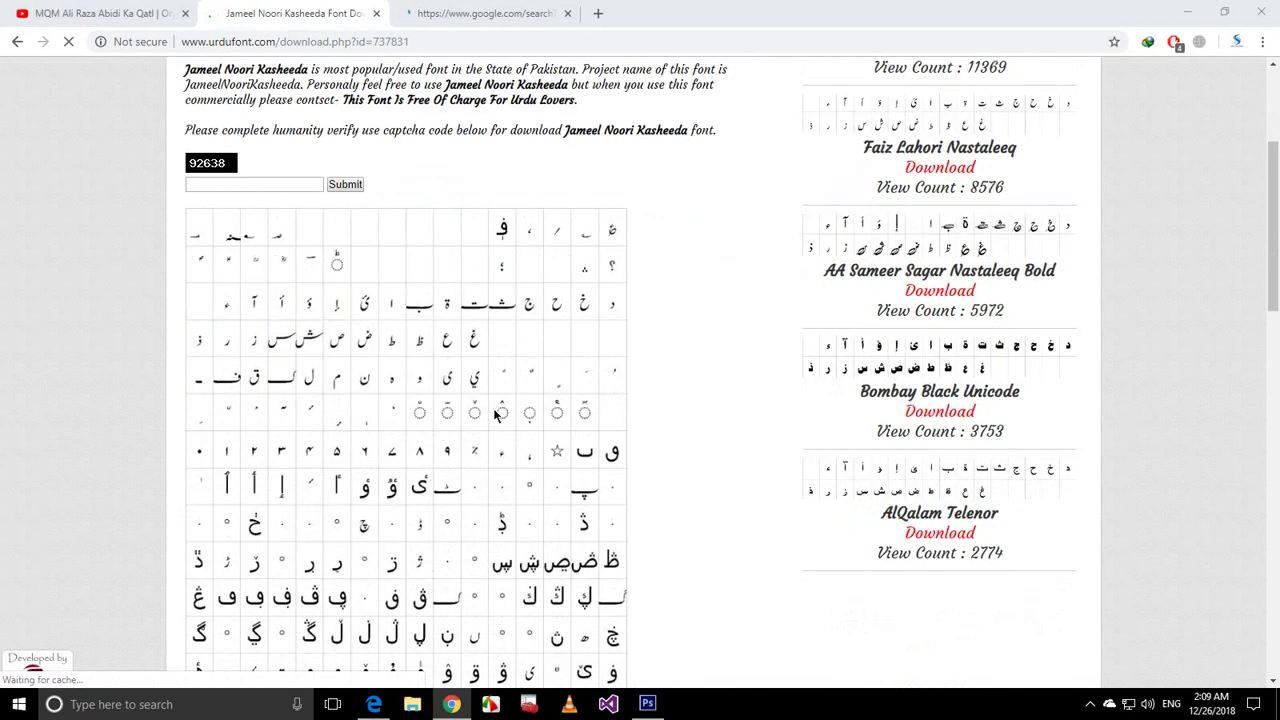
# Examine the rest of the Jameel Noori Kasheeda page, including its character grid, short font details and Most Downloaded list.
pyautogui.scroll(-5, 495, 411)
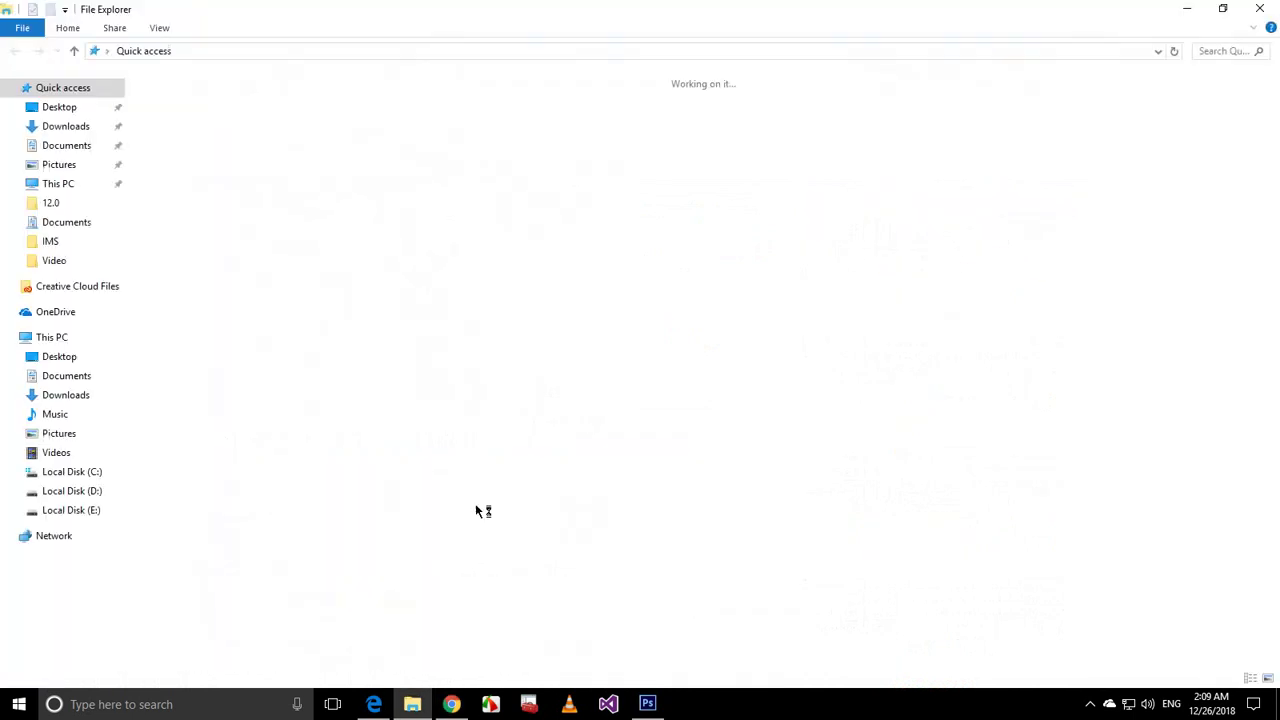
pyautogui.click(462, 694)
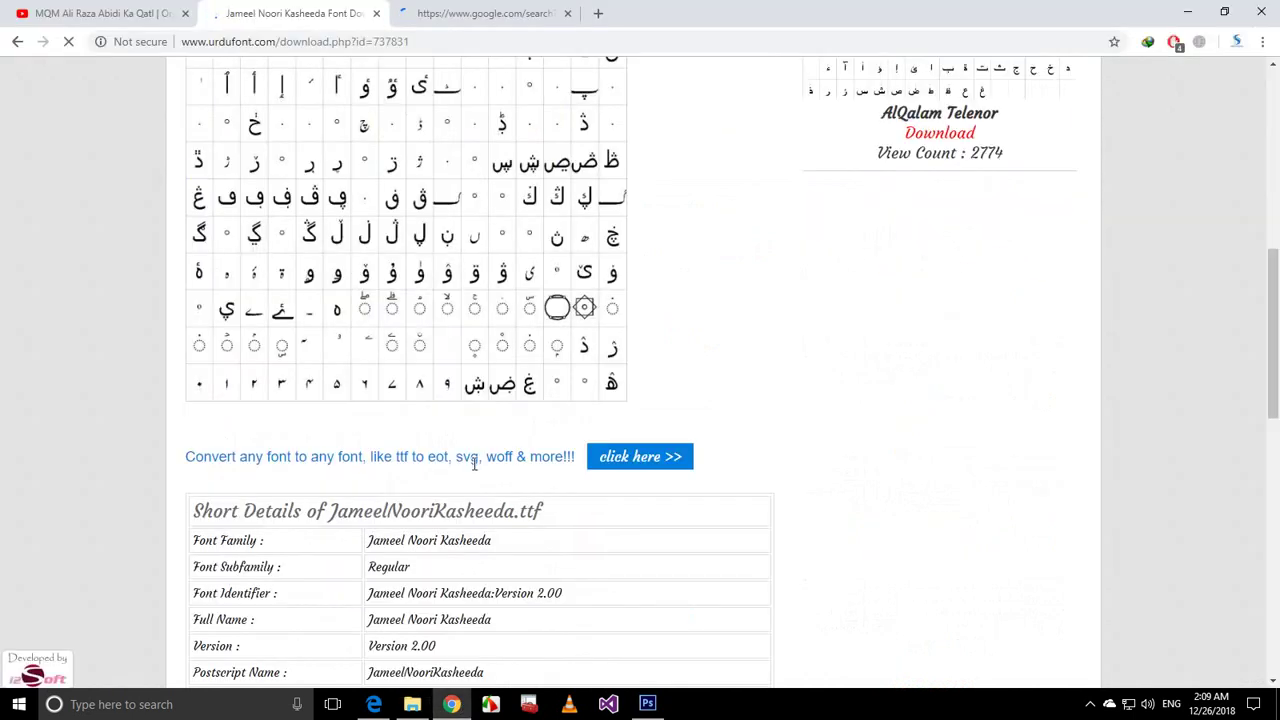
pyautogui.scroll(2, 474, 463)
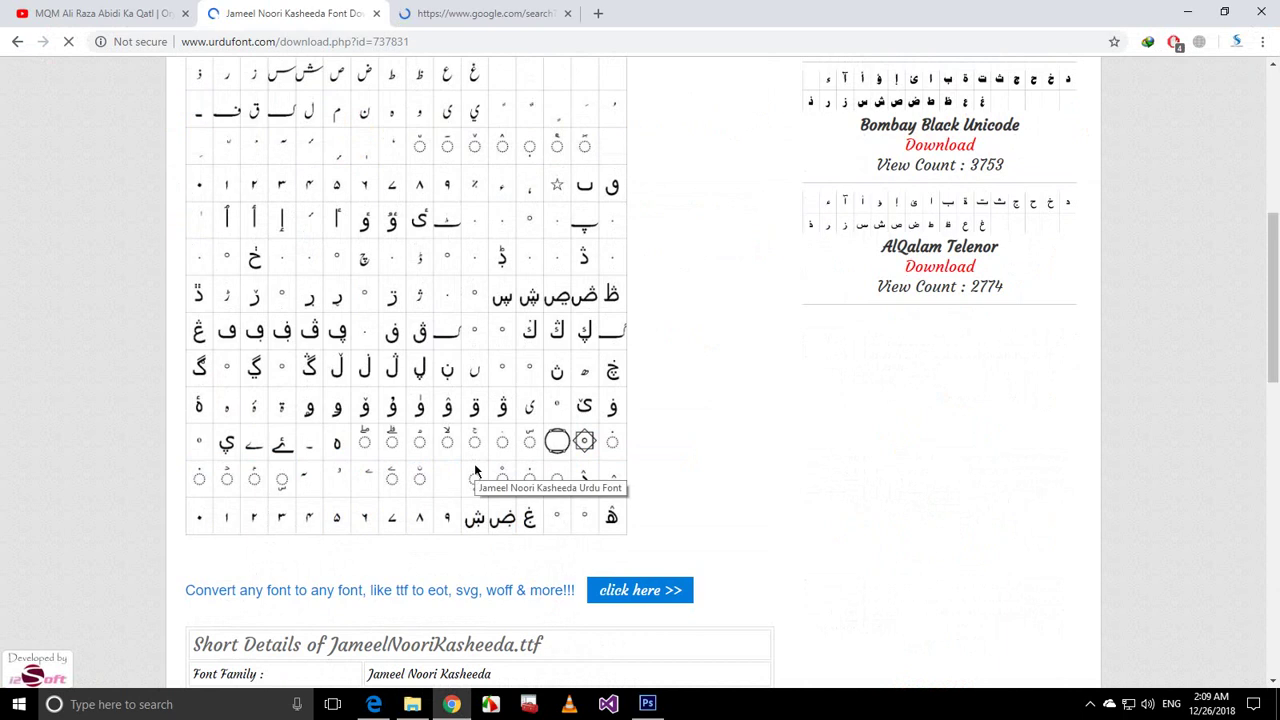
pyautogui.scroll(2, 474, 470)
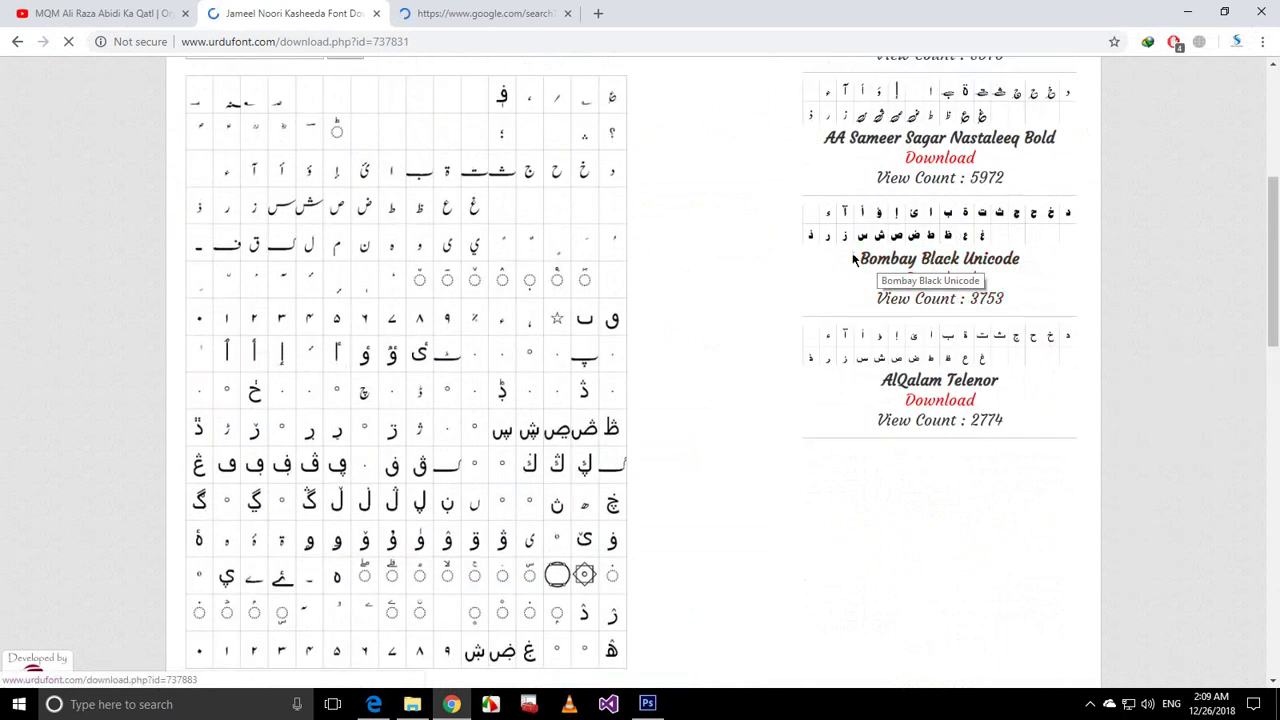
pyautogui.scroll(2, 853, 258)
pyautogui.scroll(5, 853, 258)
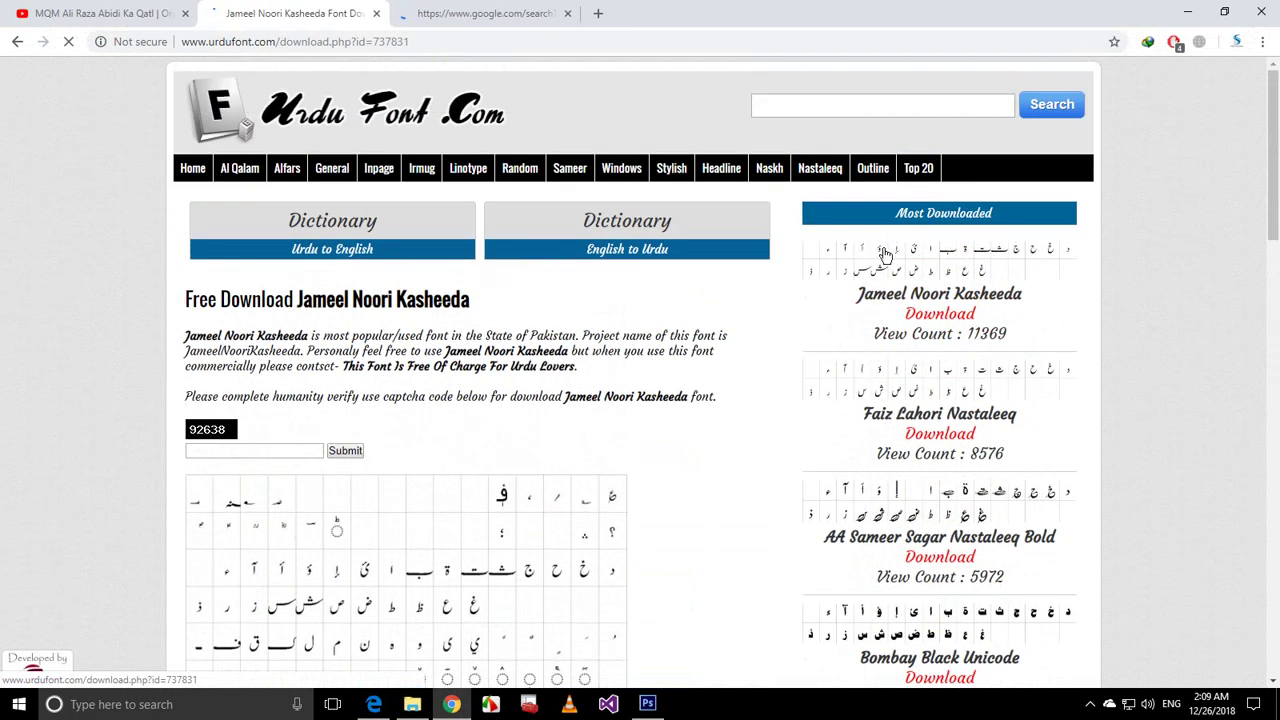
pyautogui.scroll(-2, 746, 322)
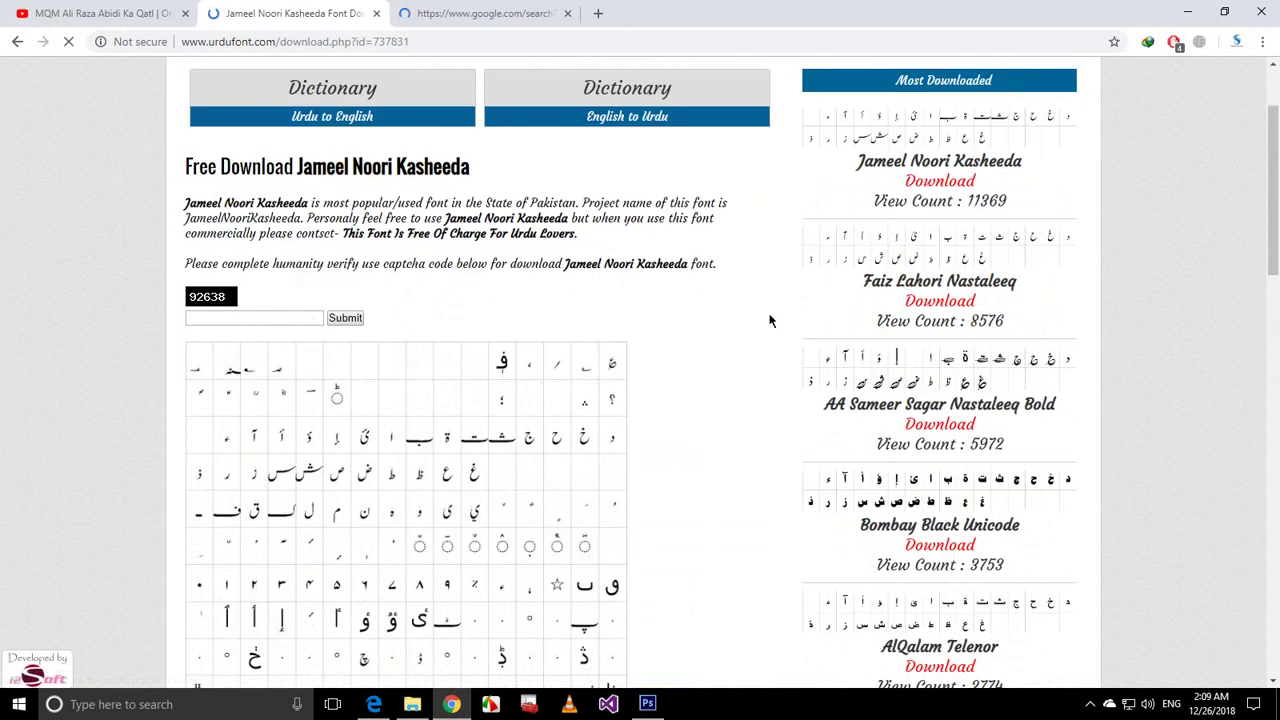
# Switch to Photoshop, set the Urdu greeting text's color to red with an R value of 255, and move the text slightly upward.
pyautogui.click(647, 704)
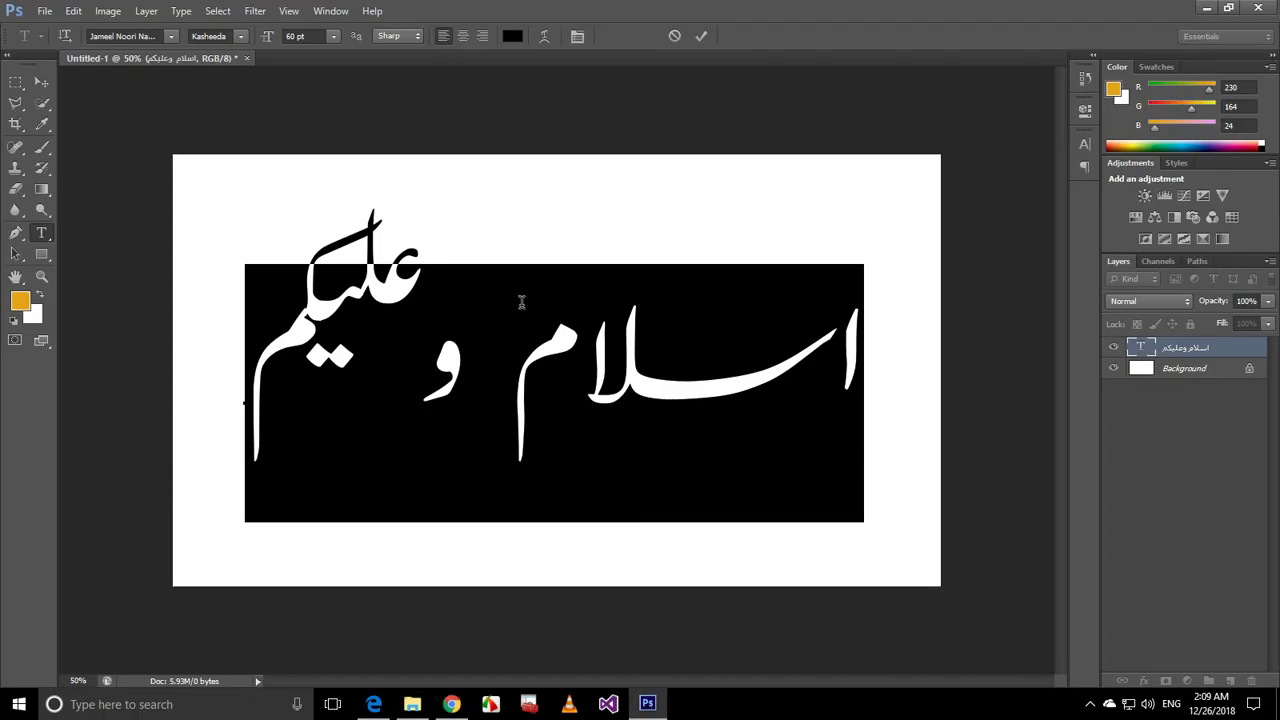
pyautogui.click(513, 37)
pyautogui.click(572, 316)
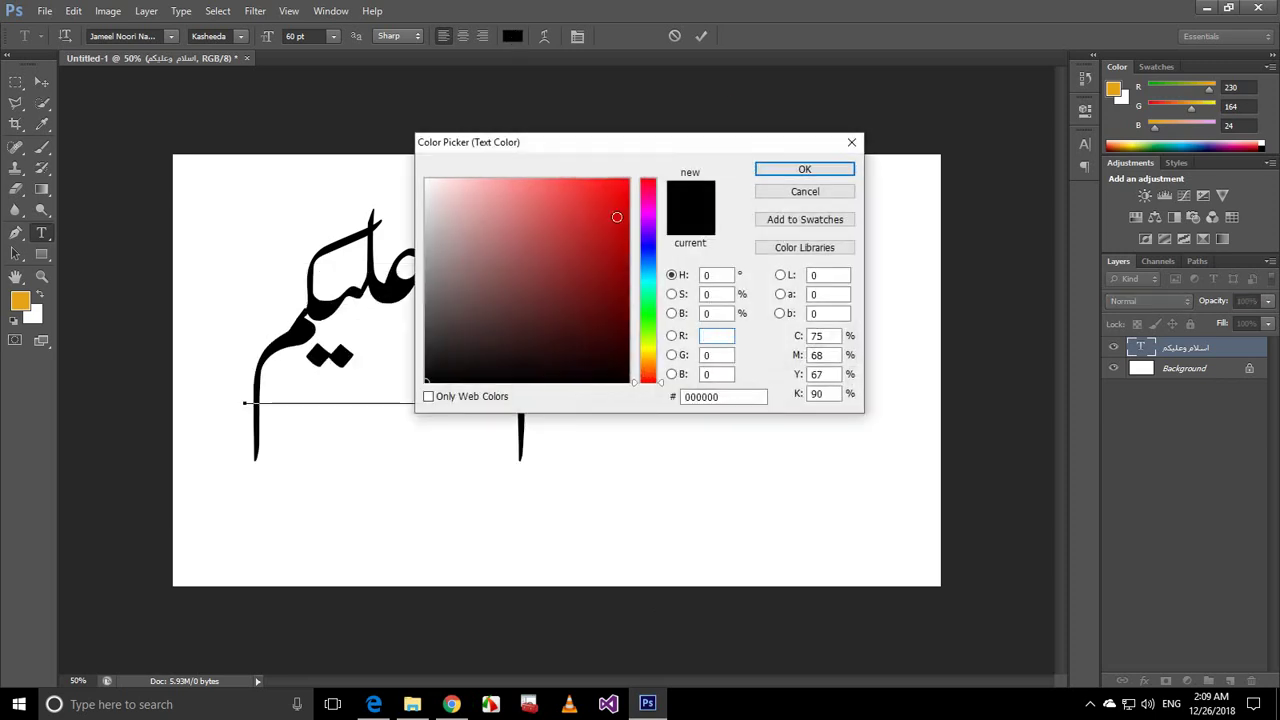
pyautogui.moveTo(709, 142); pyautogui.dragTo(731, 198)
pyautogui.write('255')
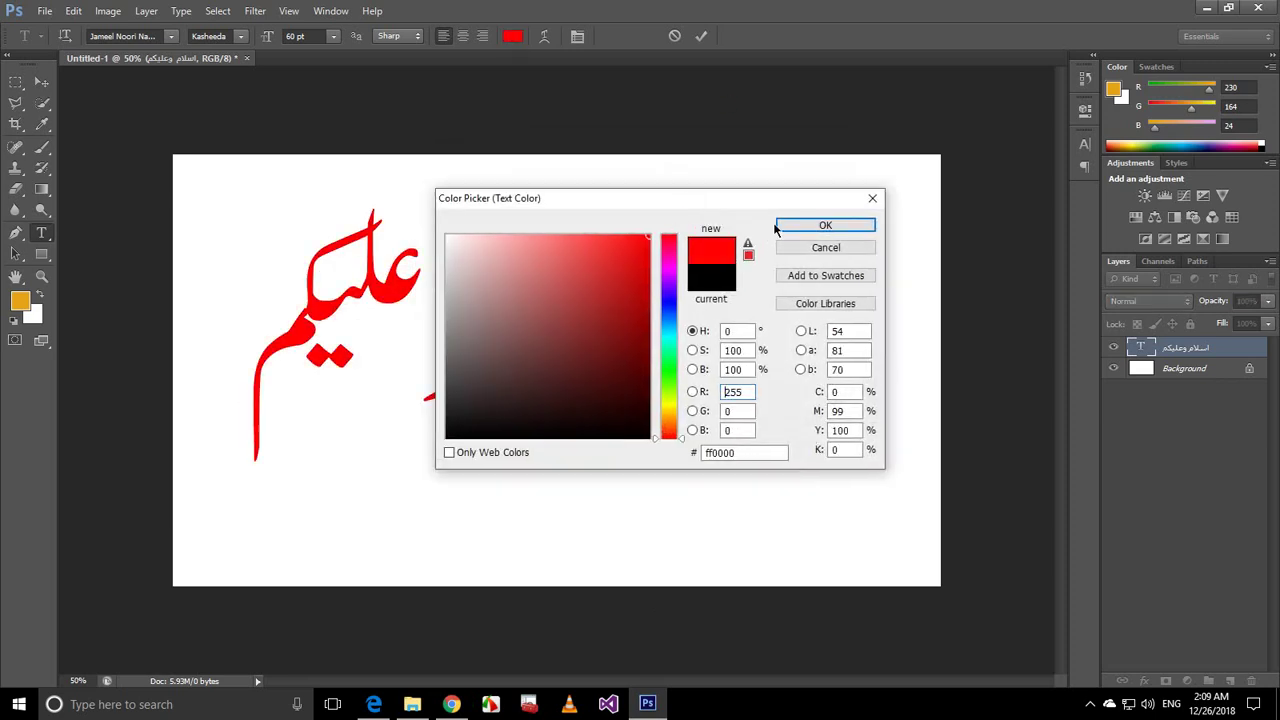
pyautogui.click(785, 224)
pyautogui.click(41, 82)
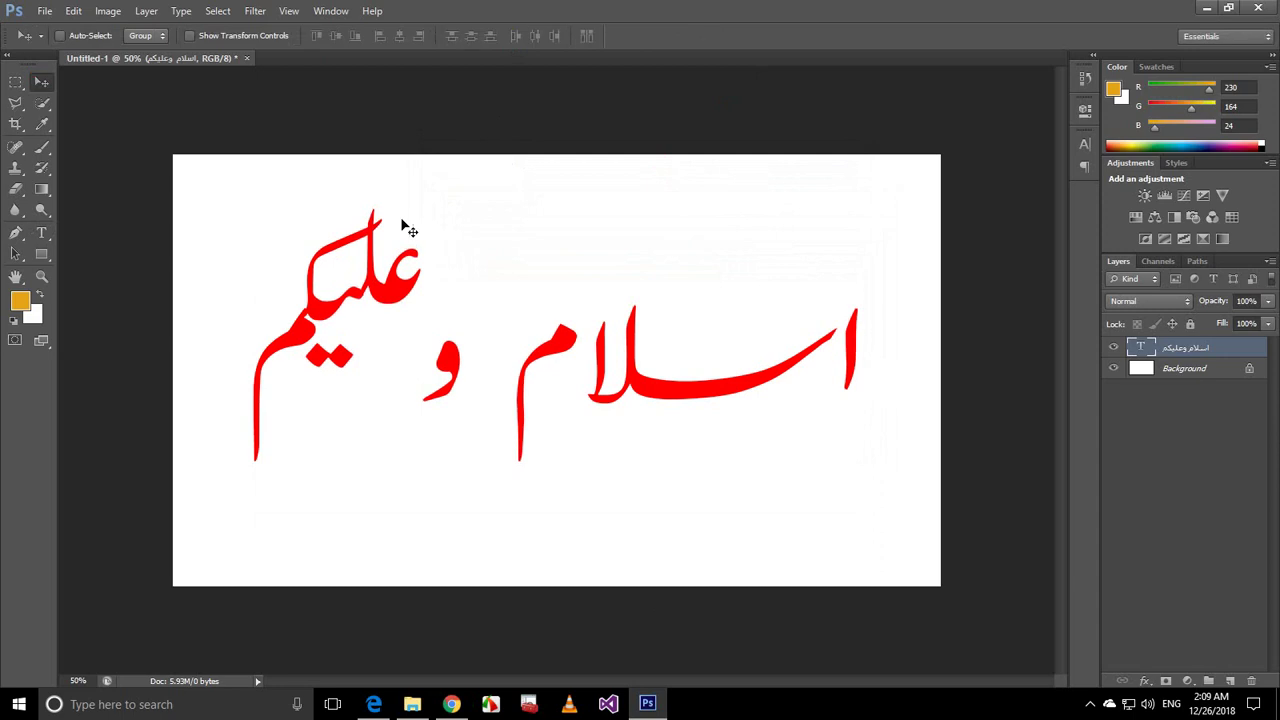
pyautogui.moveTo(453, 326); pyautogui.dragTo(457, 301)
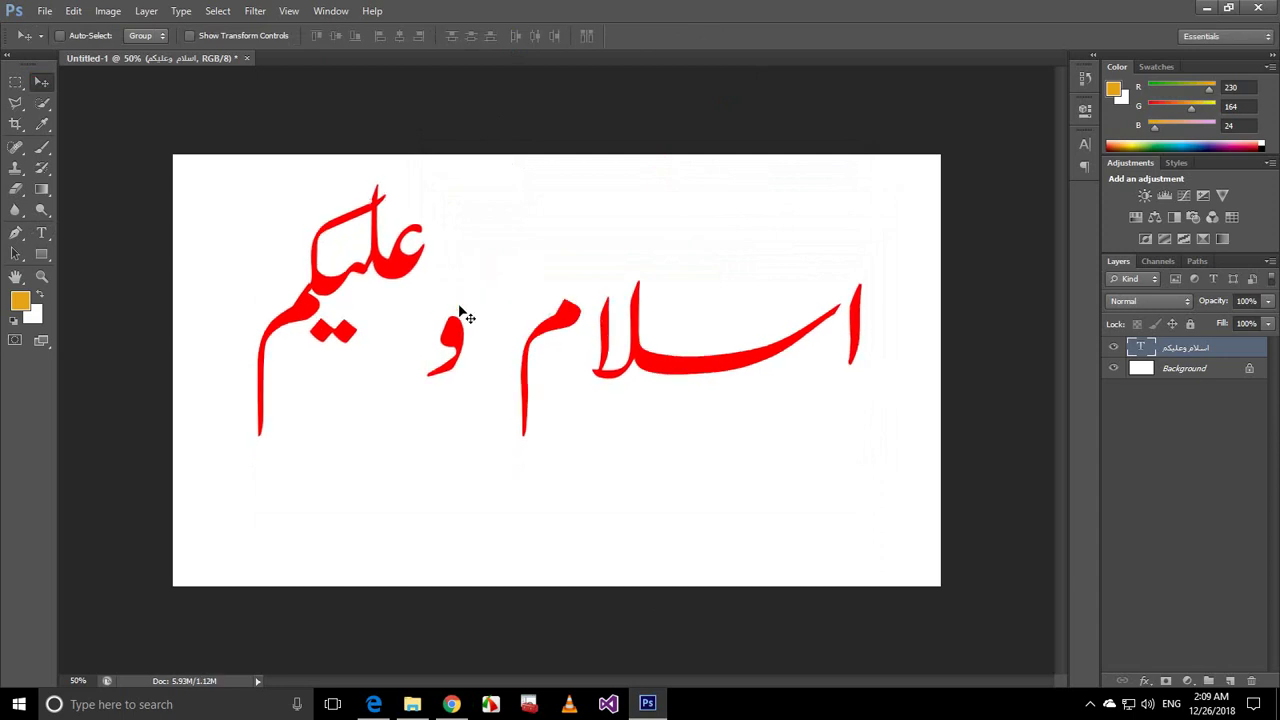